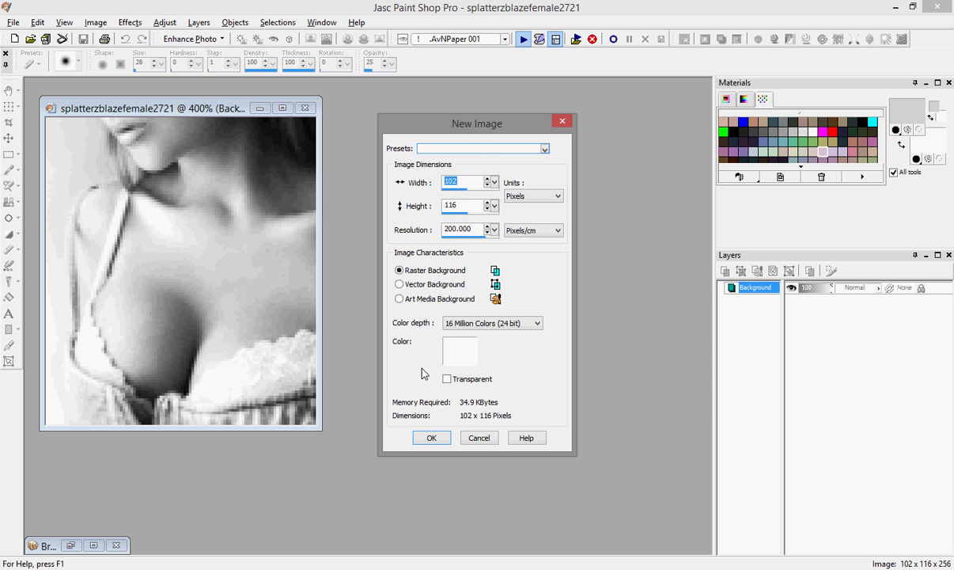
Step: Create the new 102 x 116 pixel image and apply the LucisArt Exposure effect at 40 to its pasted layer
click(427, 438)
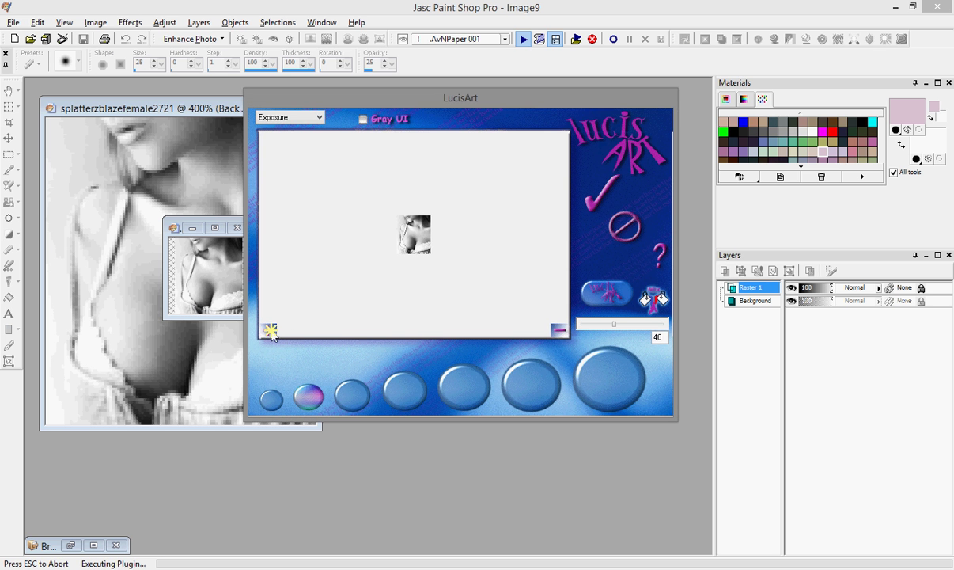
click(270, 332)
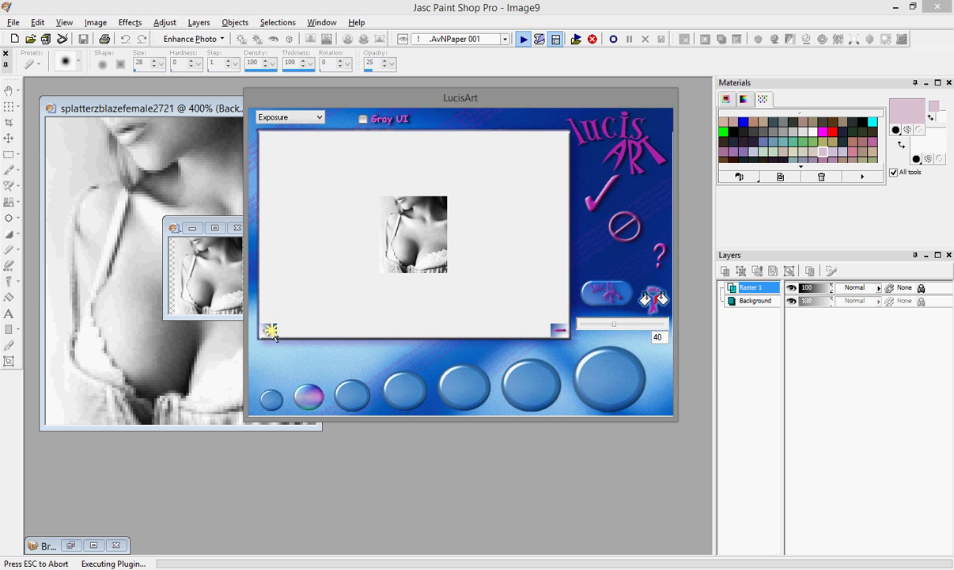
click(599, 201)
Step: Apply Automatic Color Balance to the Raster 2 layer with strength 42 and a temperature of 9220
click(431, 383)
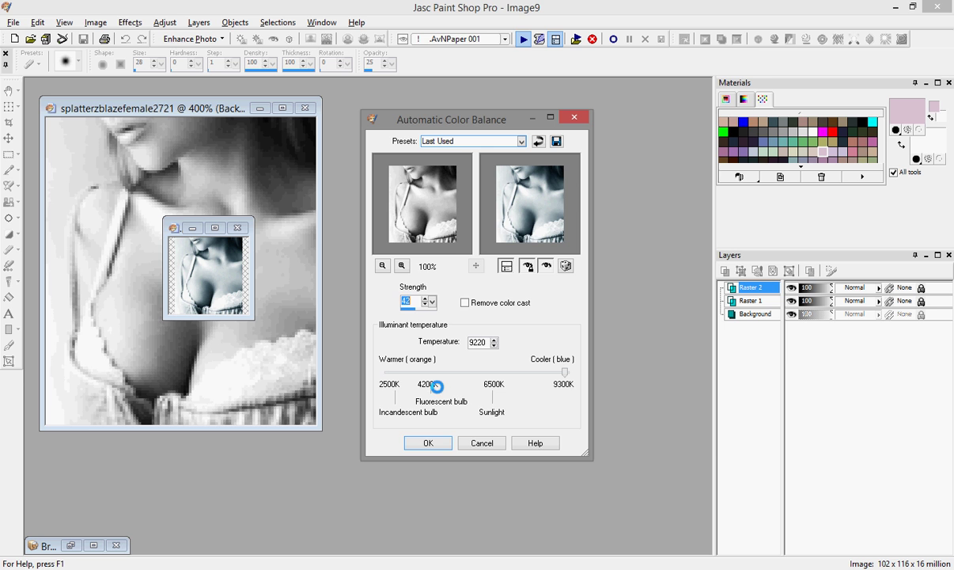
click(425, 443)
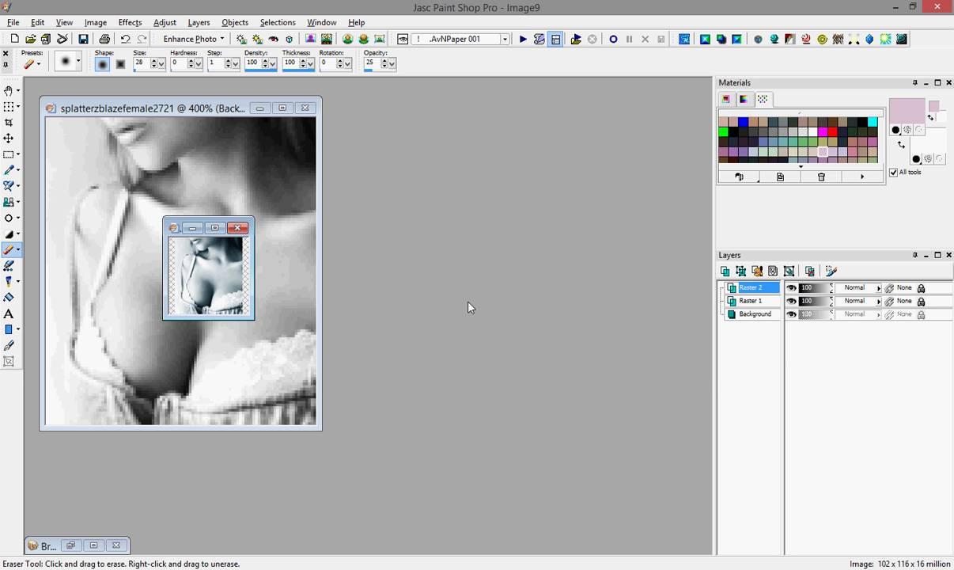
Step: Close the original splatterzblazefemale2721 image and enlarge Image9 to a maximized window
click(312, 109)
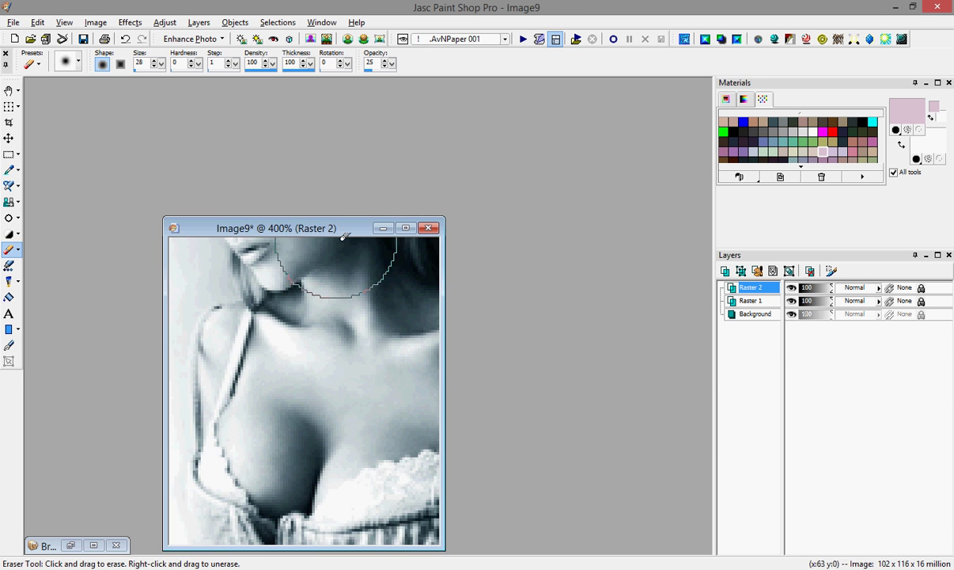
drag(345, 200, 346, 127)
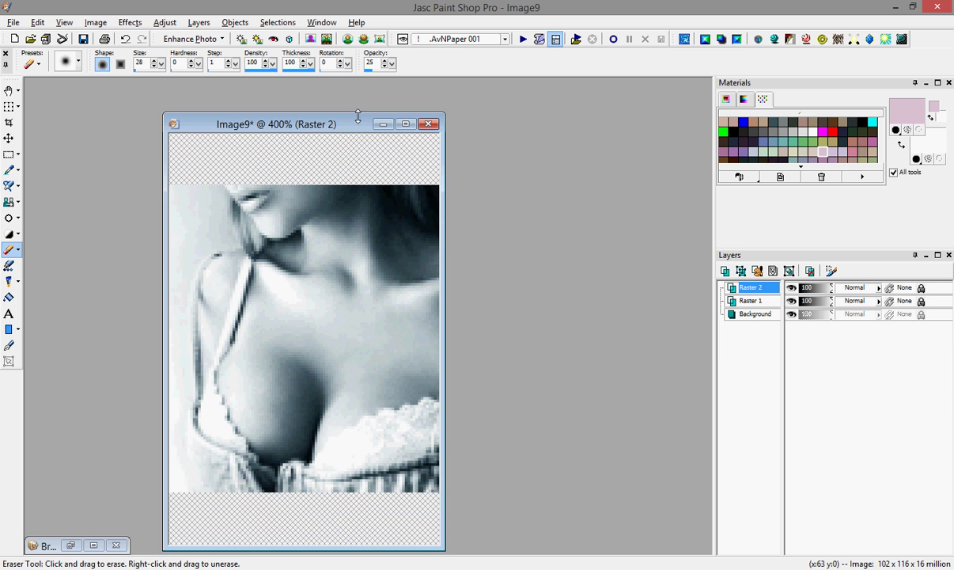
click(407, 125)
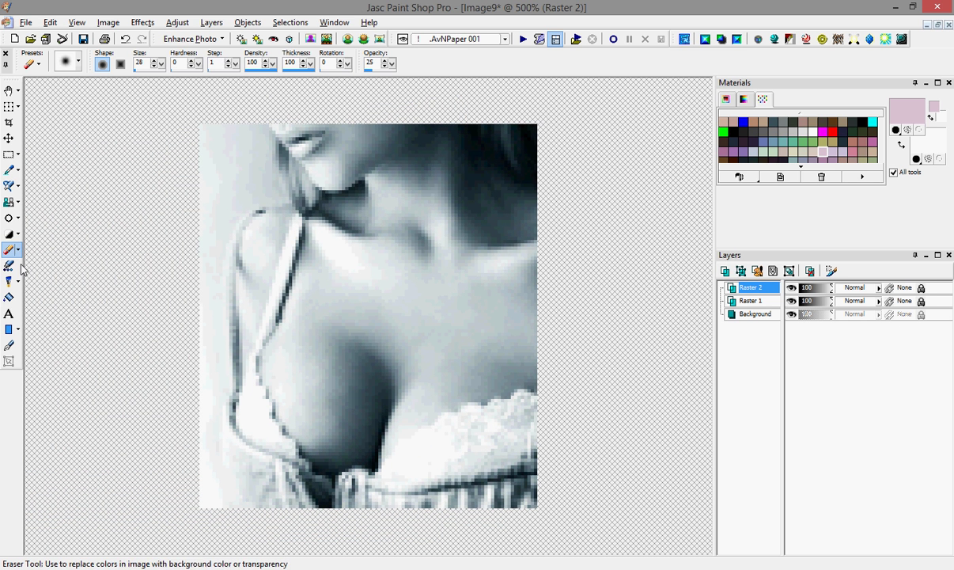
Step: Erase the blue tint over the skin areas on Raster 2 using the Eraser at size 21
click(139, 63)
scroll(317, 340, down, 7)
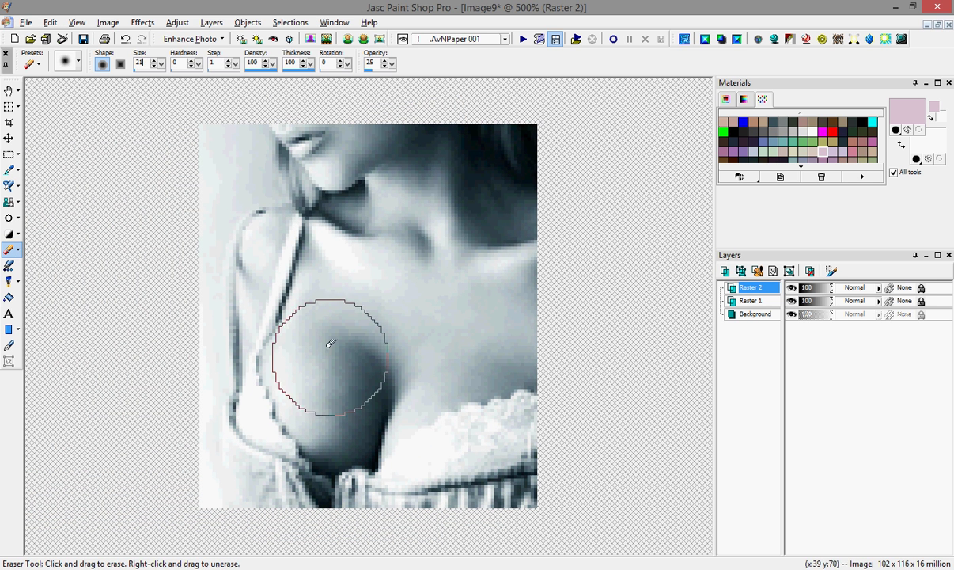
mouse_move(331, 344)
mouse_down()
mouse_move(336, 428)
mouse_move(317, 381)
mouse_move(370, 265)
mouse_move(353, 272)
mouse_move(350, 237)
mouse_move(293, 343)
mouse_move(341, 447)
mouse_move(374, 389)
mouse_move(409, 379)
mouse_move(461, 393)
mouse_move(538, 343)
mouse_move(492, 313)
mouse_move(396, 334)
mouse_move(510, 280)
mouse_move(482, 213)
mouse_move(436, 253)
mouse_move(464, 190)
mouse_move(448, 144)
mouse_move(389, 171)
mouse_move(351, 141)
mouse_move(337, 147)
mouse_move(316, 115)
mouse_move(368, 162)
mouse_up()
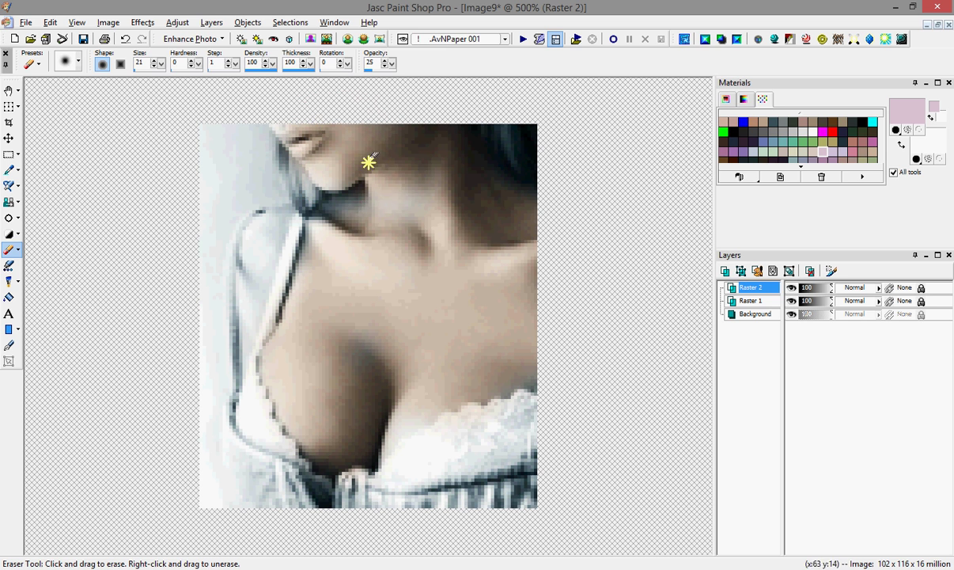
Step: Erase the remaining tint from the shoulder and along the lace edge on Raster 2 with the Eraser at size 9
click(136, 62)
scroll(226, 221, down, 12)
mouse_move(258, 242)
mouse_down()
mouse_move(261, 270)
mouse_move(251, 238)
mouse_move(265, 214)
mouse_move(254, 234)
mouse_move(276, 233)
mouse_up()
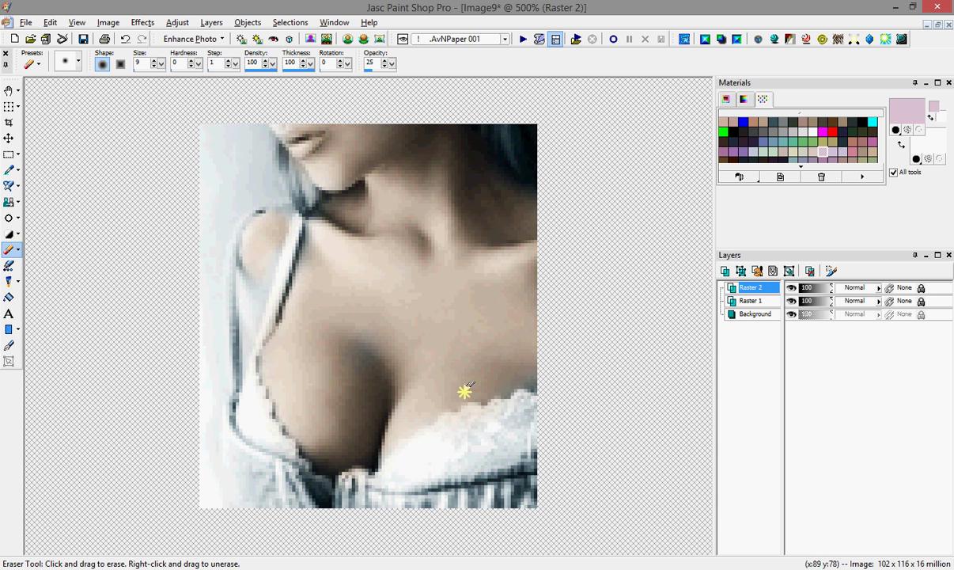
mouse_move(464, 391)
mouse_down()
mouse_move(518, 361)
mouse_move(528, 423)
mouse_move(448, 417)
mouse_move(440, 449)
mouse_move(472, 424)
mouse_move(512, 419)
mouse_move(525, 404)
mouse_move(524, 426)
mouse_move(459, 433)
mouse_move(528, 415)
mouse_up()
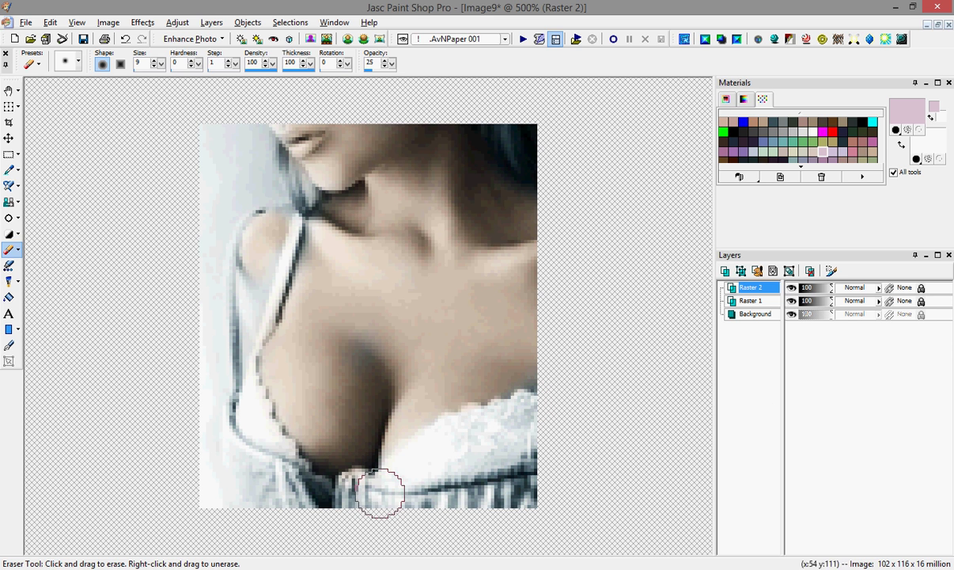
Step: Set the Airbrush to size 4, try a stroke over the lips on Raster 2 and undo it
click(9, 185)
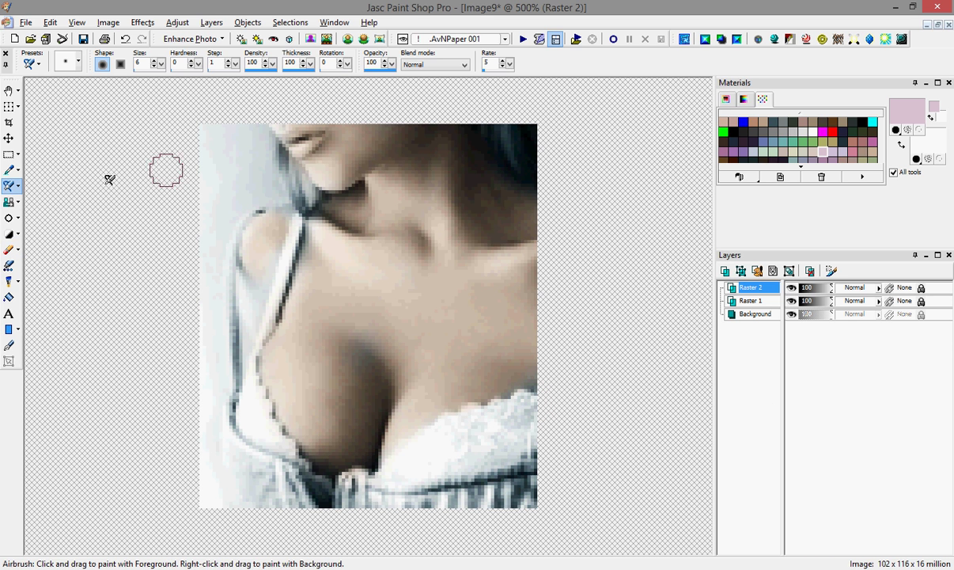
scroll(295, 146, down, 1)
scroll(294, 145, up, 1)
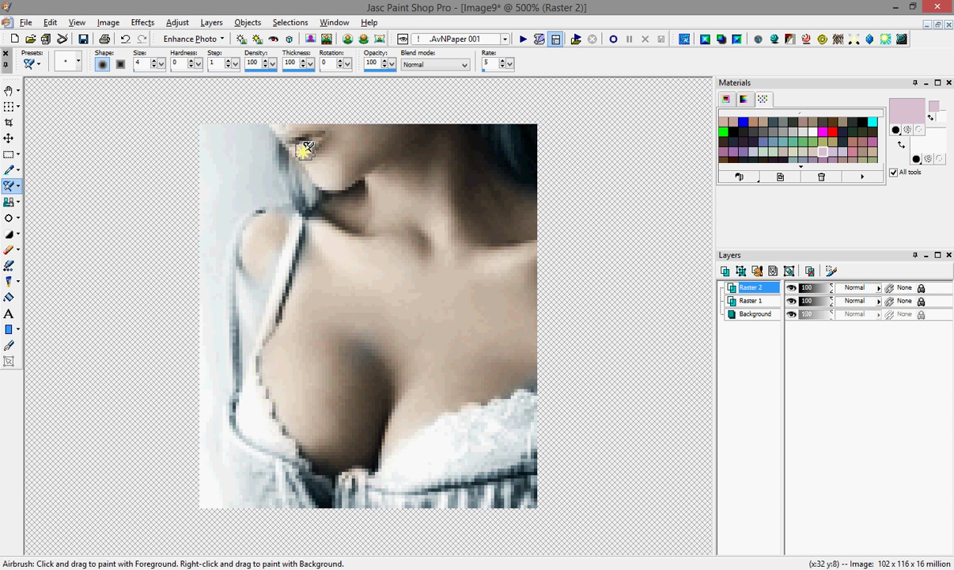
drag(308, 147, 316, 138)
click(125, 39)
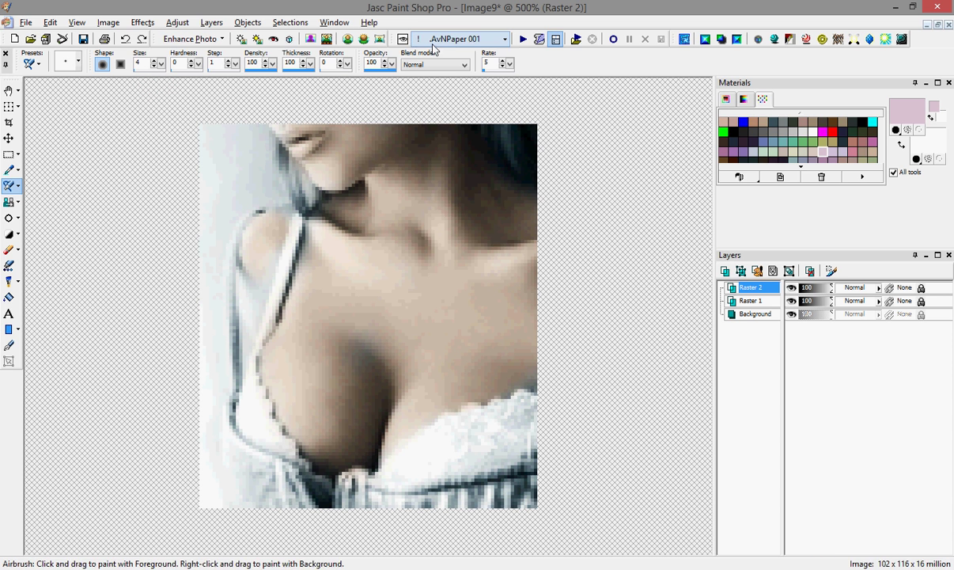
Step: Run the AvNPaper 002 script to add a "color legacy black" raster layer with Color (Legacy) blend mode at 100 opacity
click(505, 39)
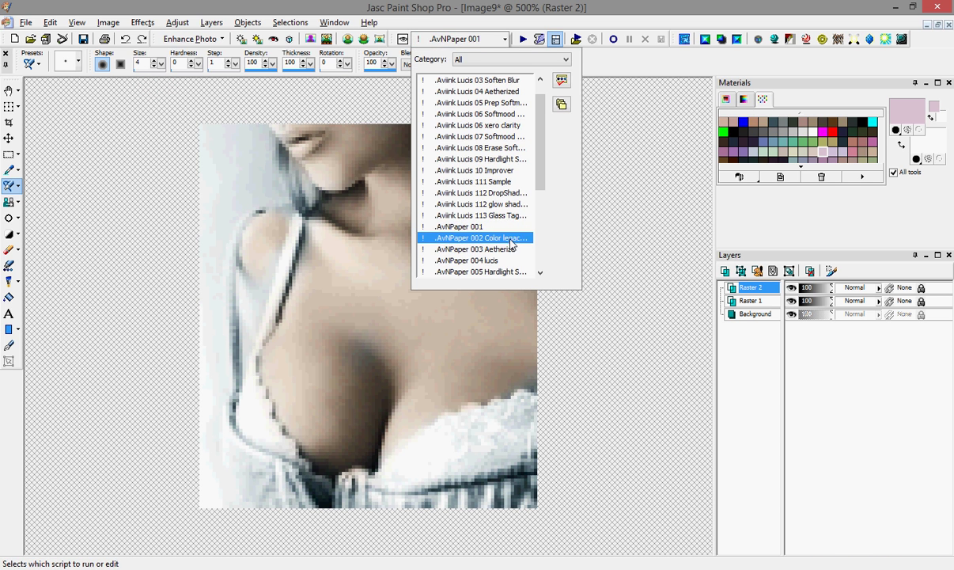
click(474, 237)
click(522, 39)
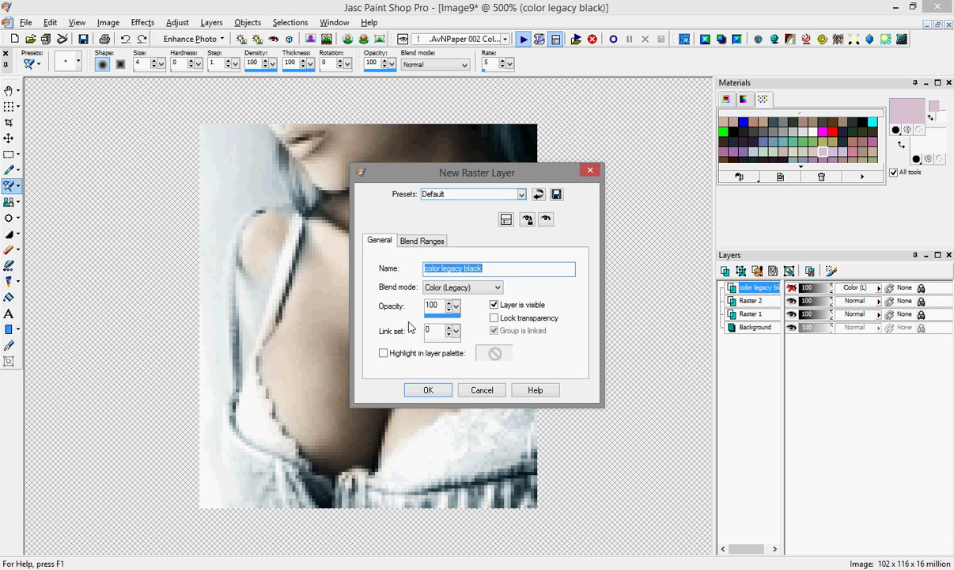
click(428, 389)
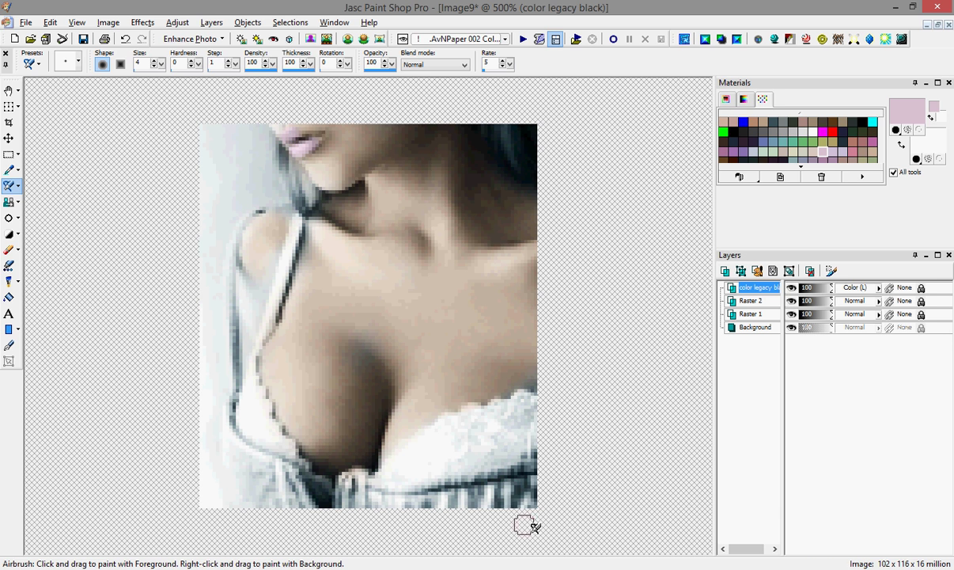
Step: Airbrush pink over the lips and the gathered fabric below the lace on the color legacy black layer
mouse_move(536, 474)
mouse_down()
mouse_move(528, 513)
mouse_move(507, 483)
mouse_move(458, 506)
mouse_move(451, 492)
mouse_move(409, 509)
mouse_move(375, 512)
mouse_move(351, 494)
mouse_move(309, 503)
mouse_up()
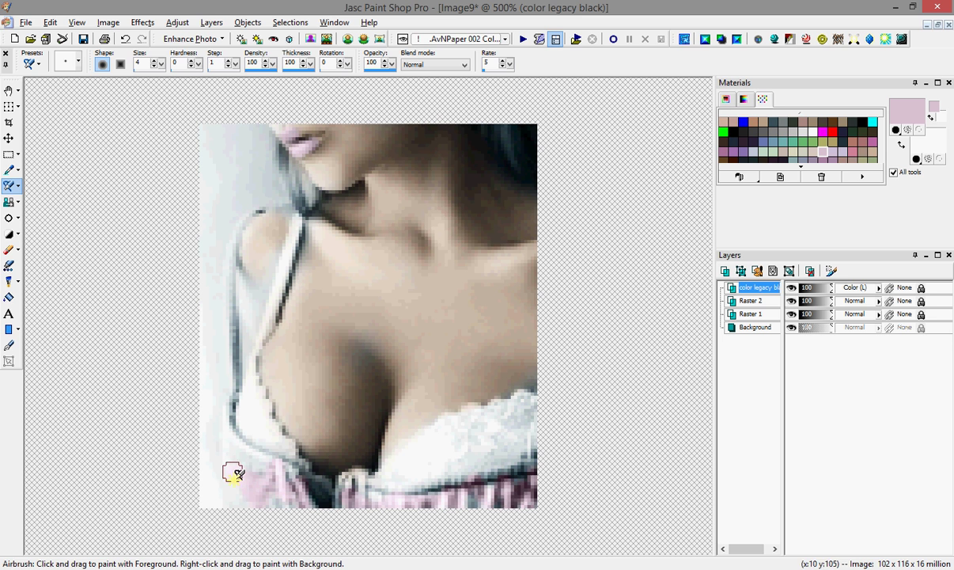
drag(255, 456, 287, 507)
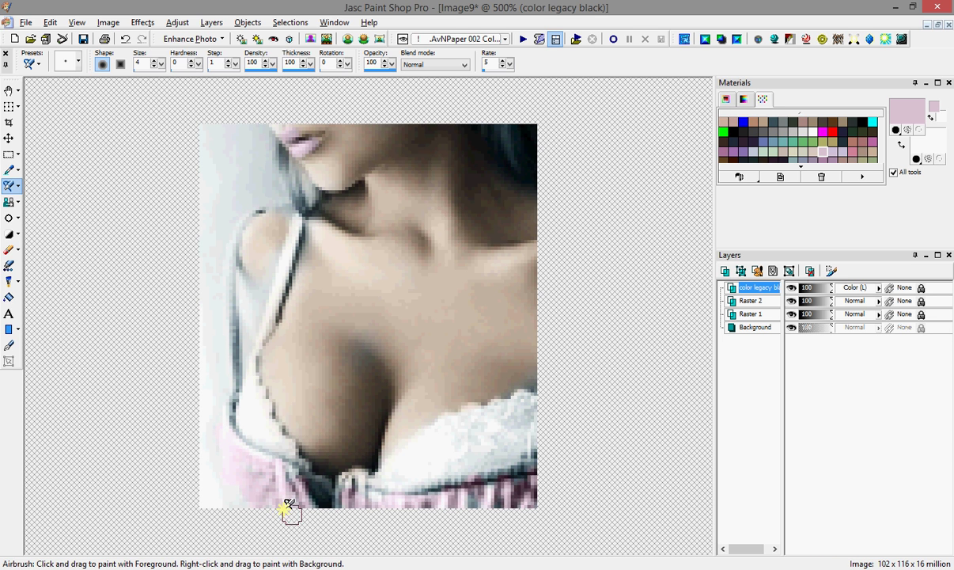
drag(394, 498, 507, 504)
Step: Run the AvNPaper 003 Aetherize script and accept the layer named Aetherize with Normal blend mode at 100 opacity
click(505, 39)
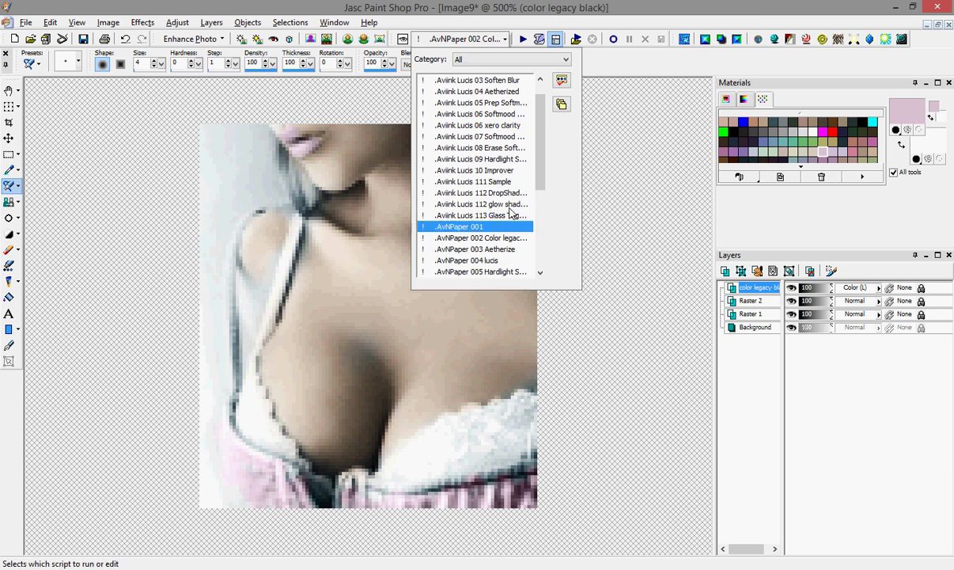
click(482, 249)
click(523, 39)
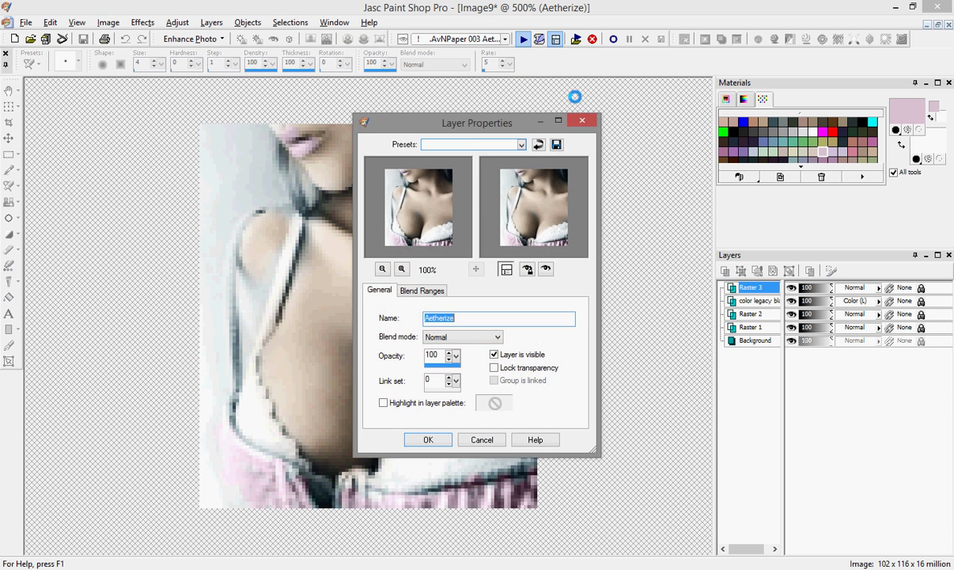
click(427, 439)
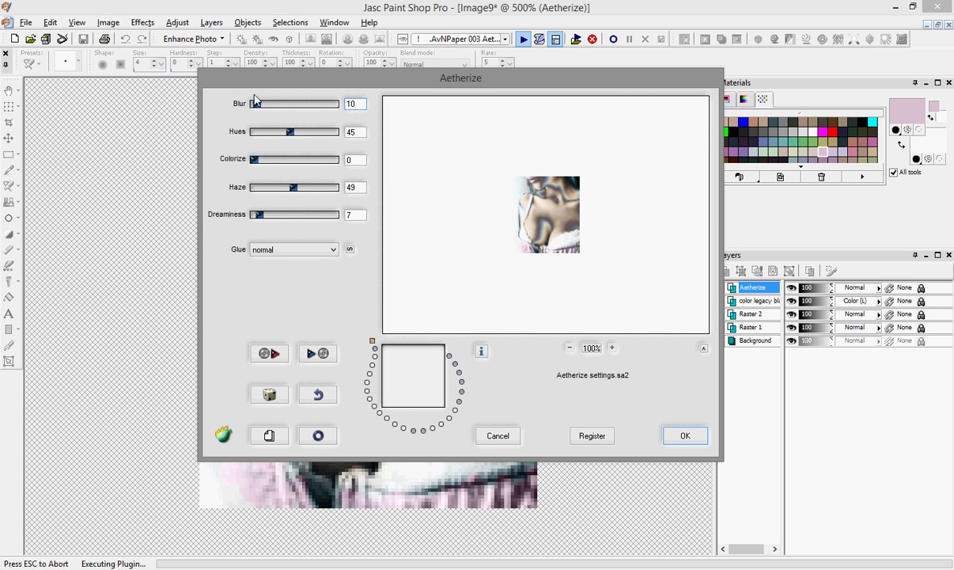
Step: Try several of the saved Aetherize presets on the image preview
click(455, 365)
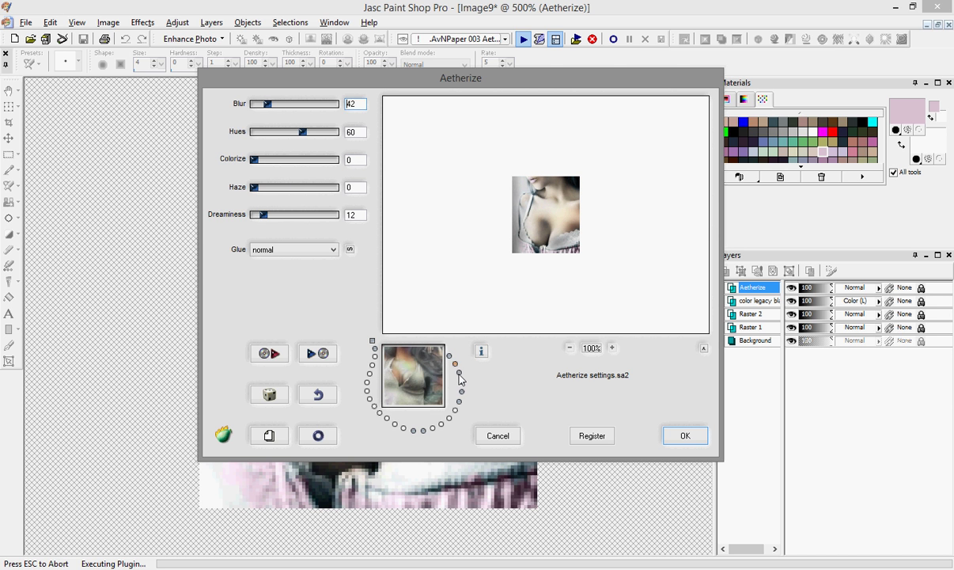
click(461, 374)
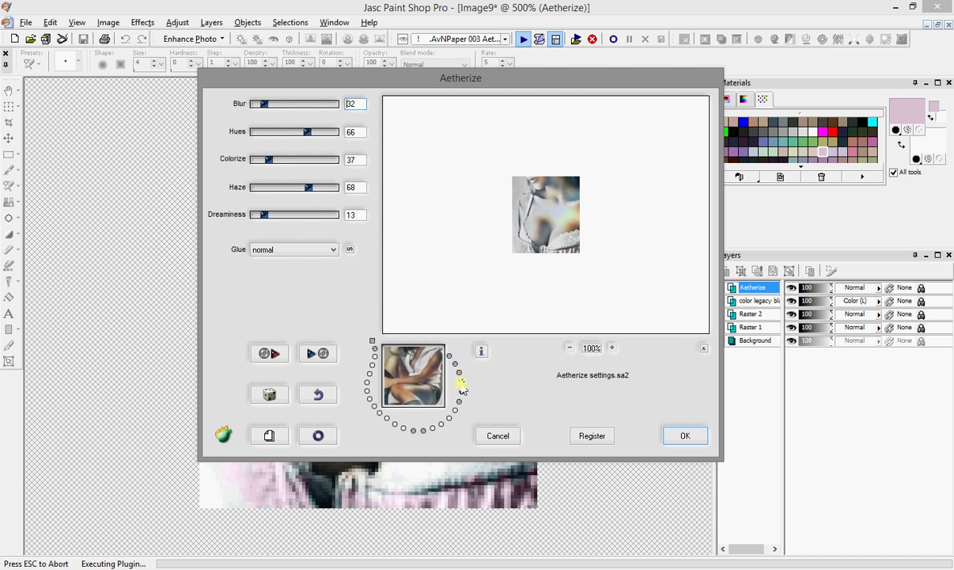
click(461, 391)
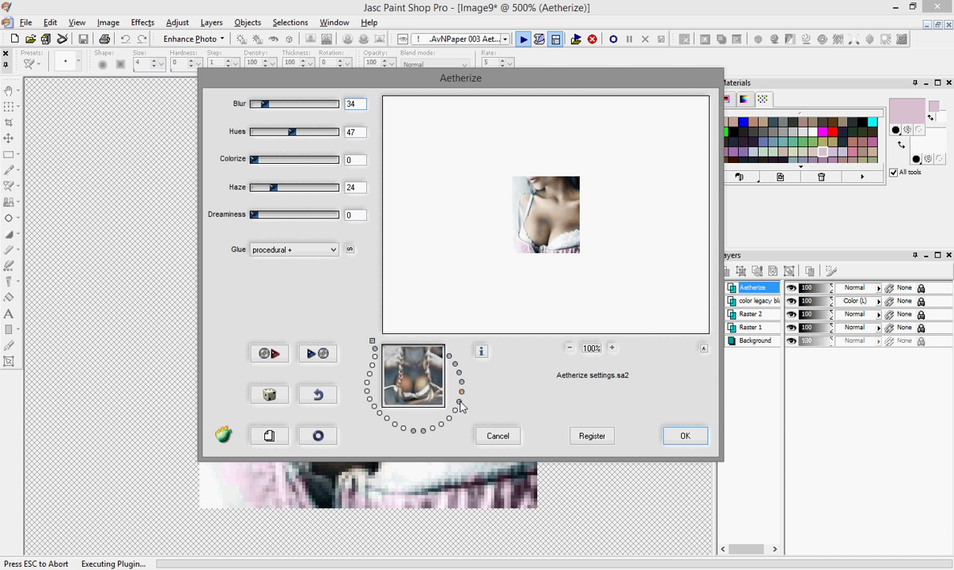
click(459, 401)
click(423, 431)
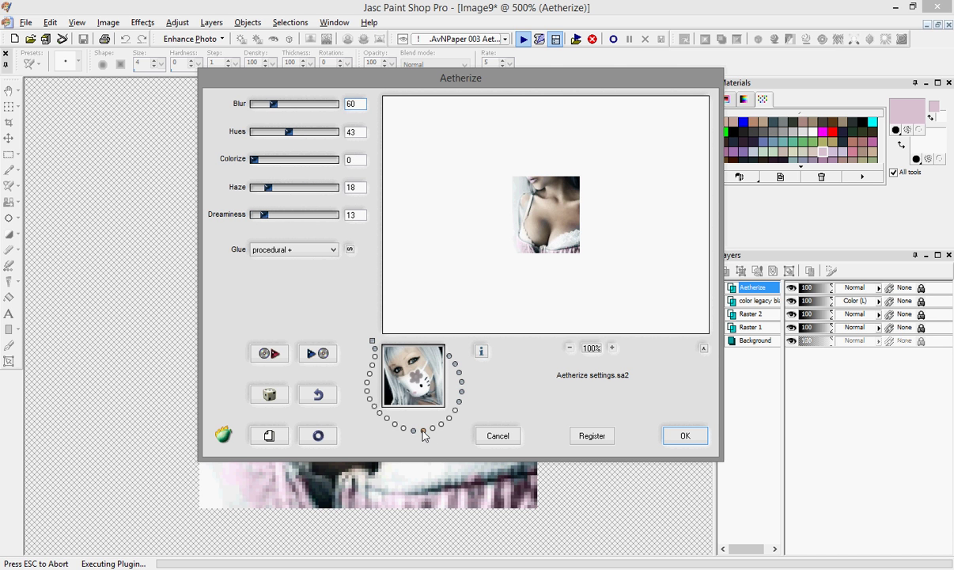
Step: Apply Aetherize with Blur 42, Hues 45, Colorize 0, Haze 49, Dreaminess 7 and normal glue
click(413, 432)
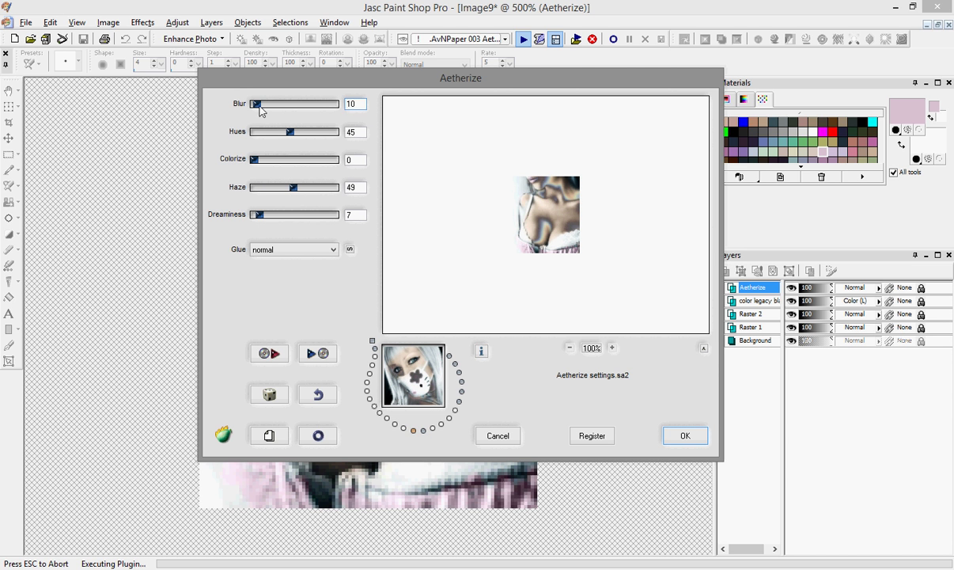
drag(261, 103, 267, 106)
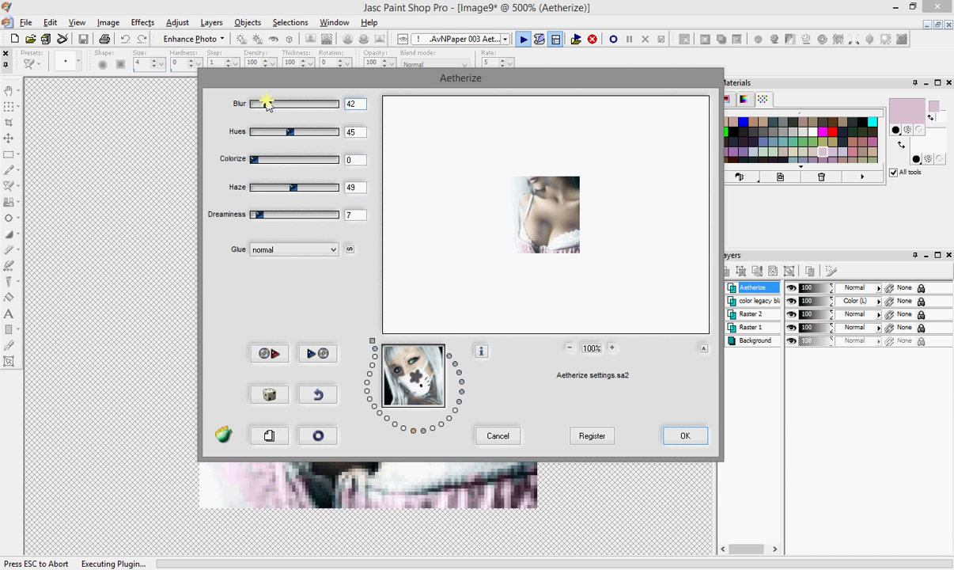
click(694, 427)
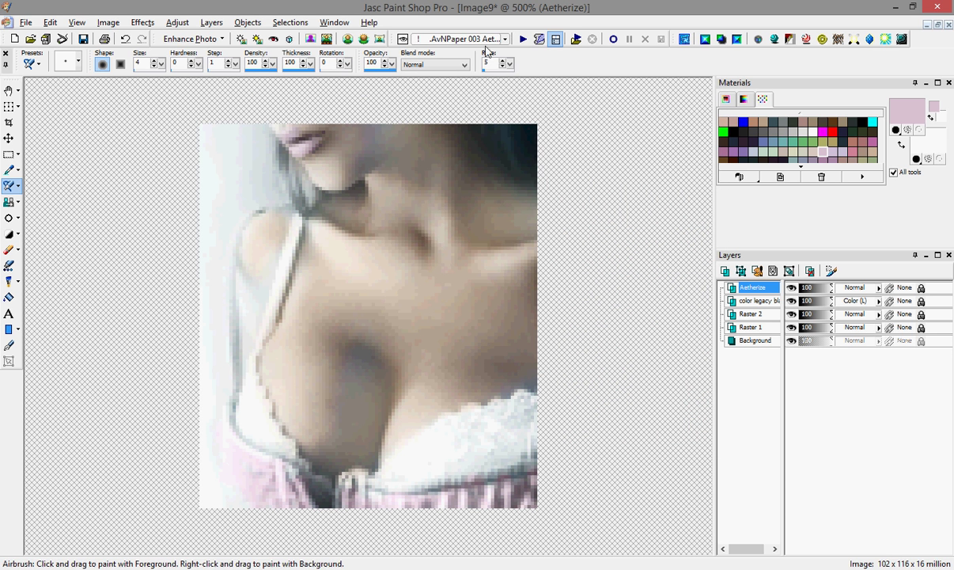
click(505, 39)
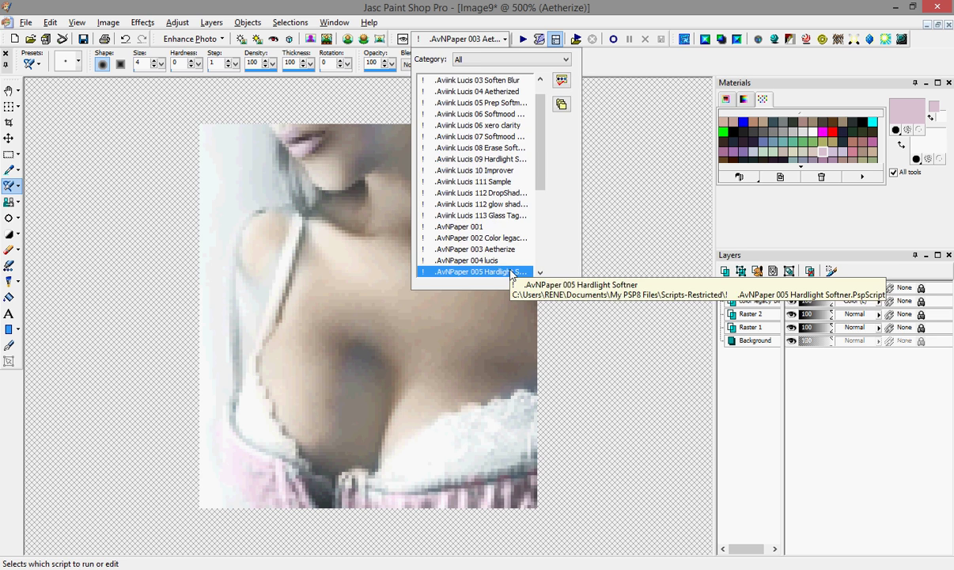
click(610, 183)
scroll(623, 212, down, 3)
scroll(614, 214, up, 4)
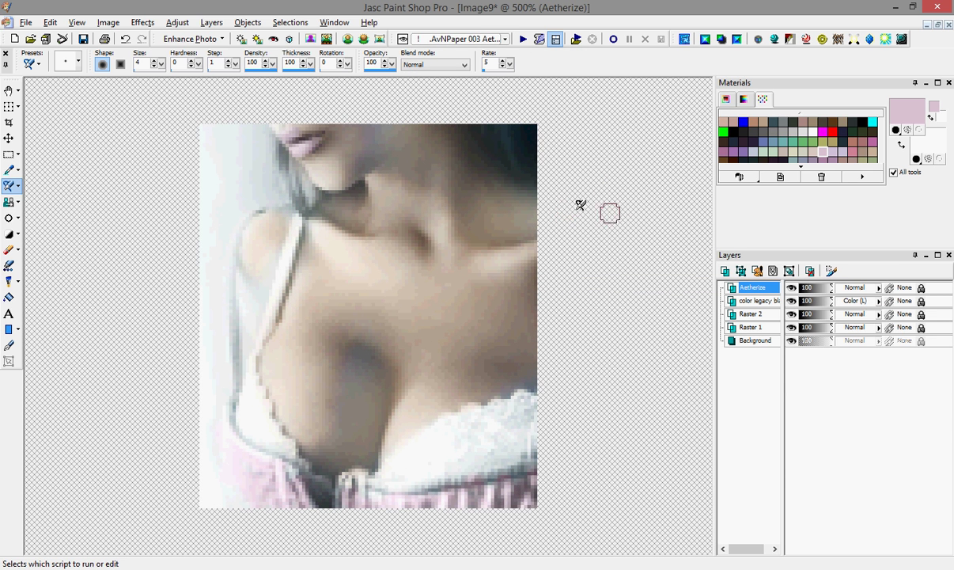
Step: Copy the merged image and paste it as a new layer above the Aetherize layer
click(50, 22)
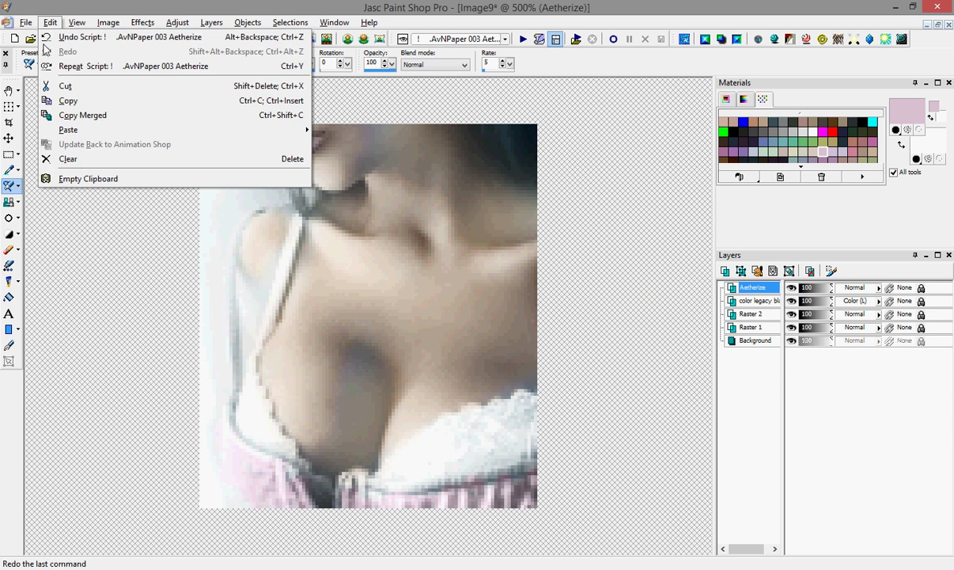
click(75, 115)
click(50, 22)
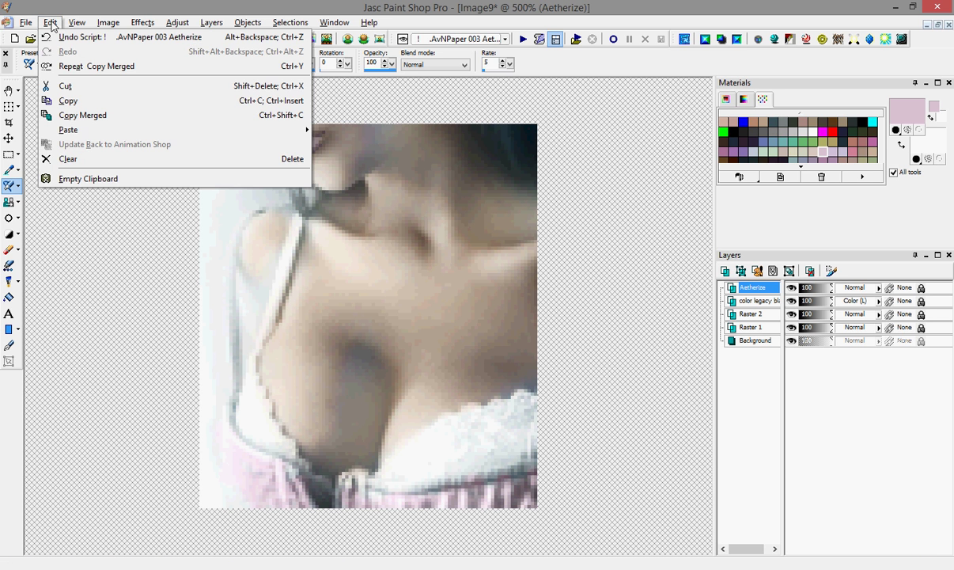
mouse_move(80, 130)
click(372, 148)
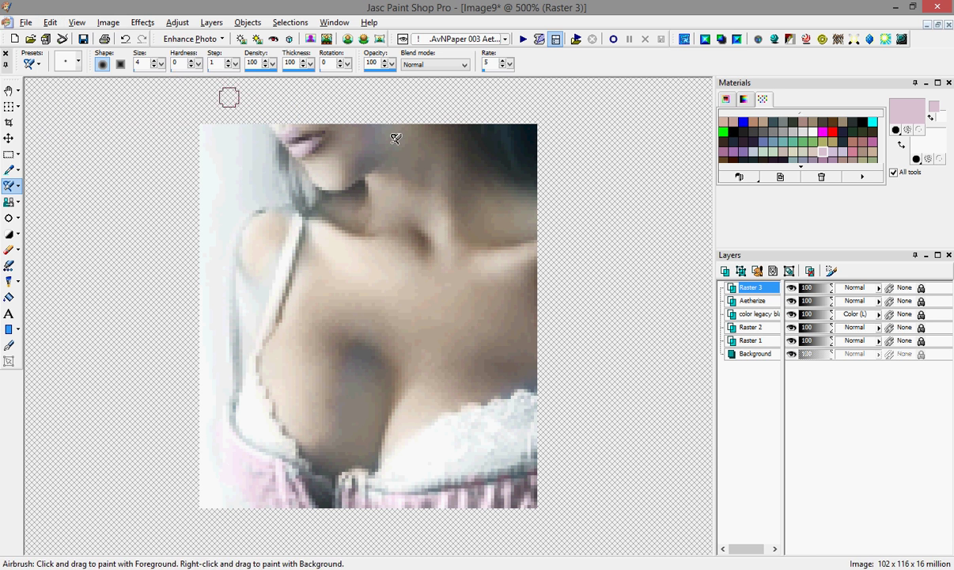
Step: Apply the xero Soft Mood filter to the top layer with its default settings and Exposure 74
click(143, 22)
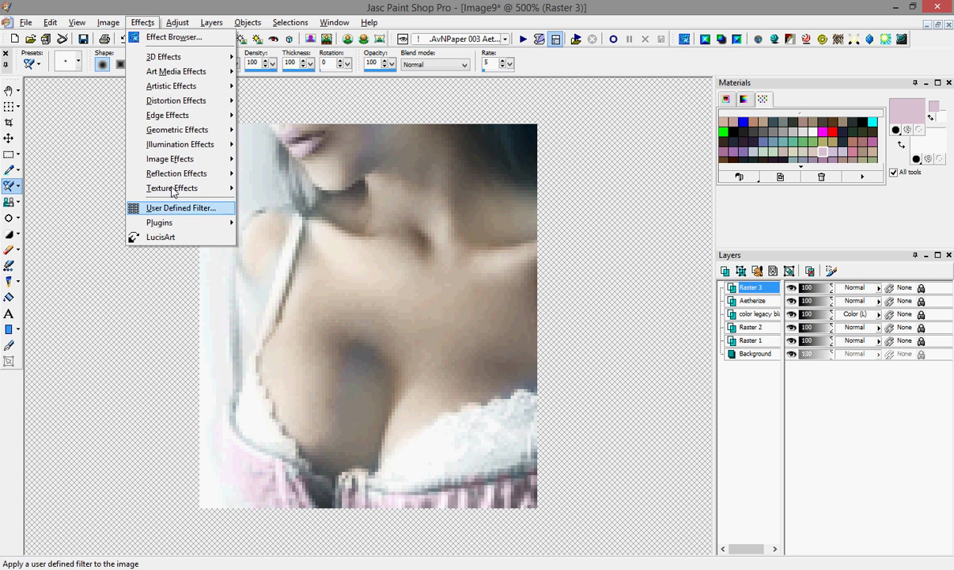
mouse_move(182, 224)
mouse_move(304, 239)
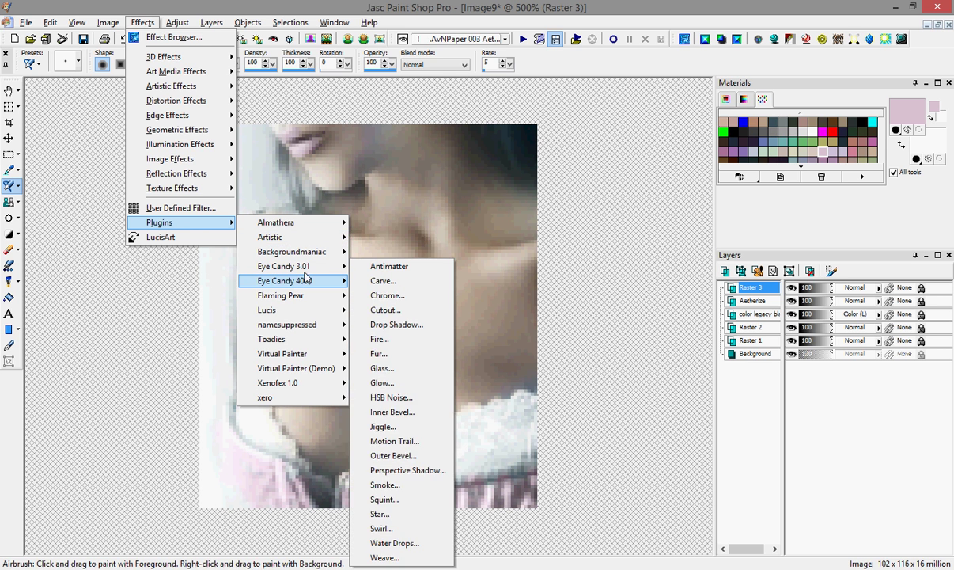
mouse_move(292, 281)
click(384, 241)
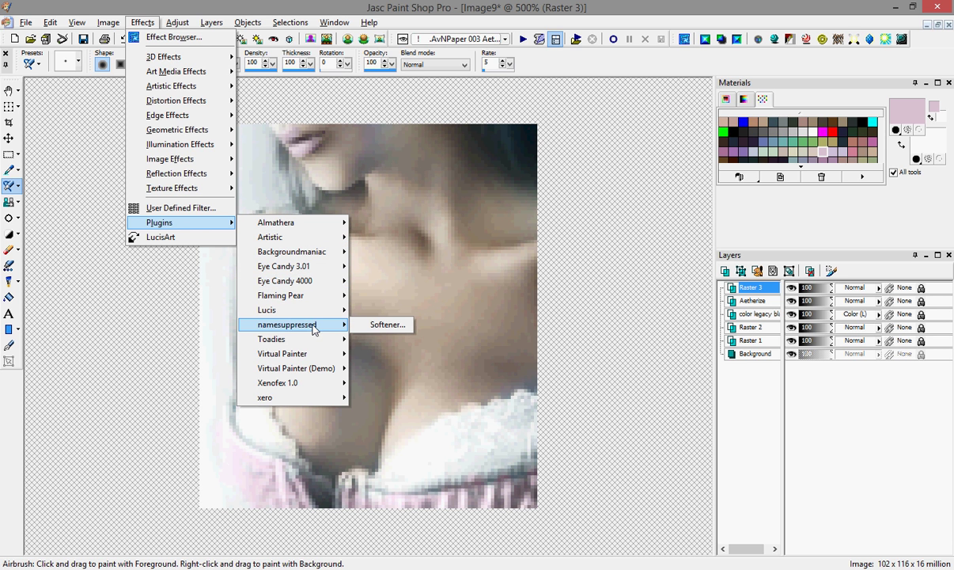
mouse_move(288, 401)
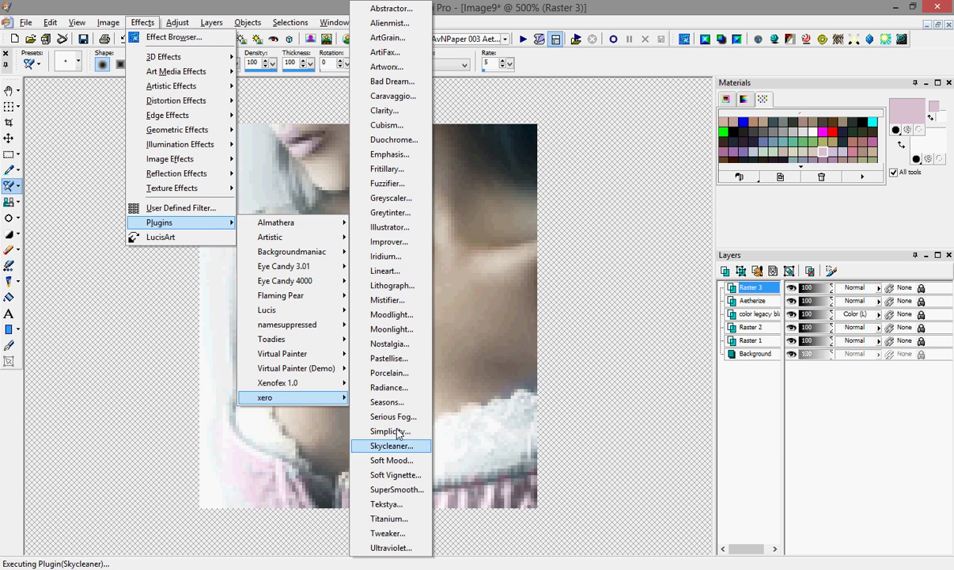
click(378, 459)
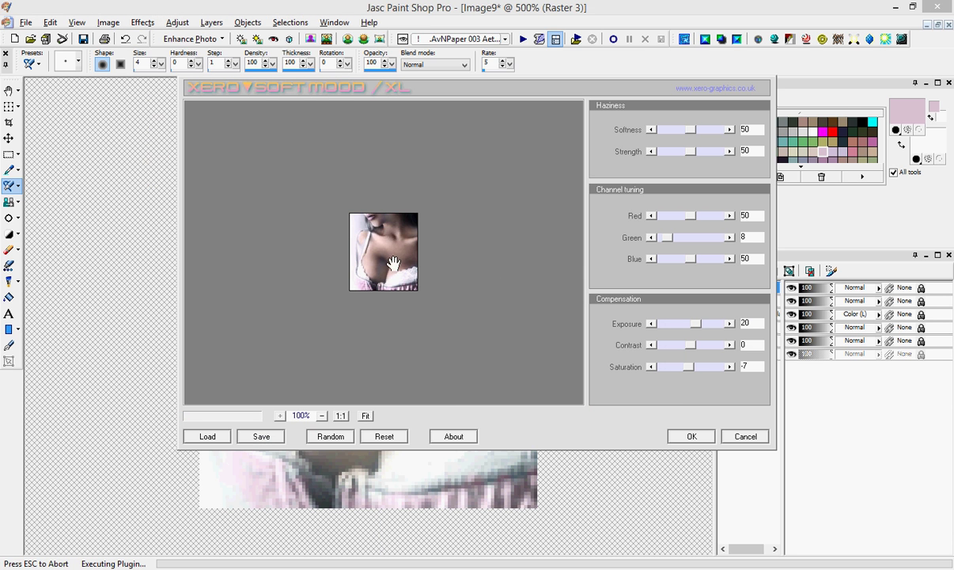
click(393, 263)
click(377, 440)
drag(692, 324, 706, 325)
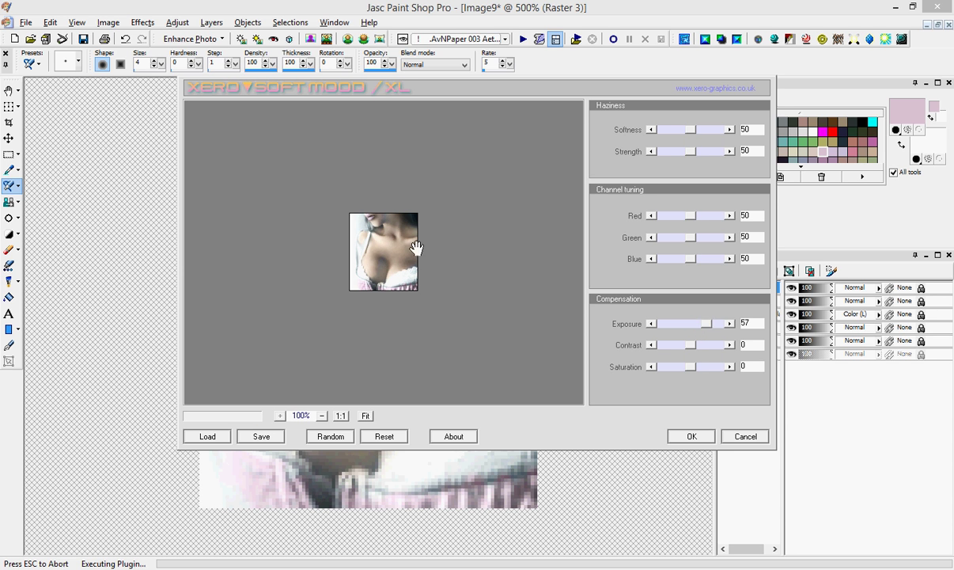
click(714, 324)
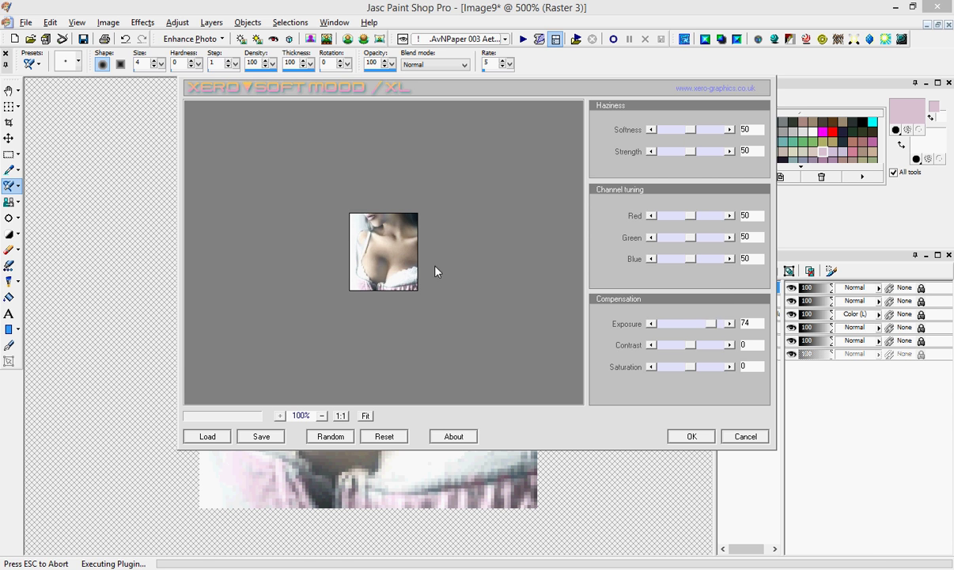
click(694, 435)
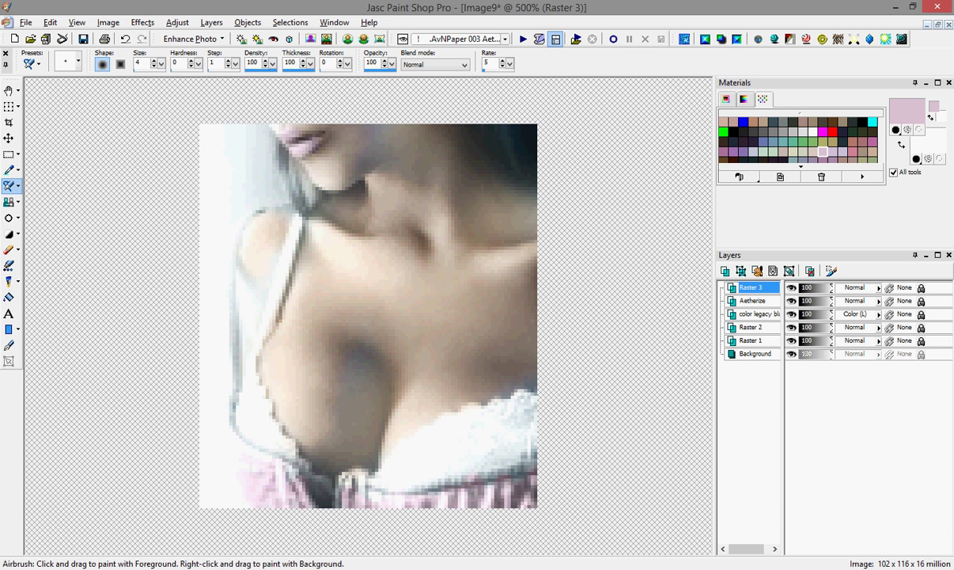
key(alt+Tab)
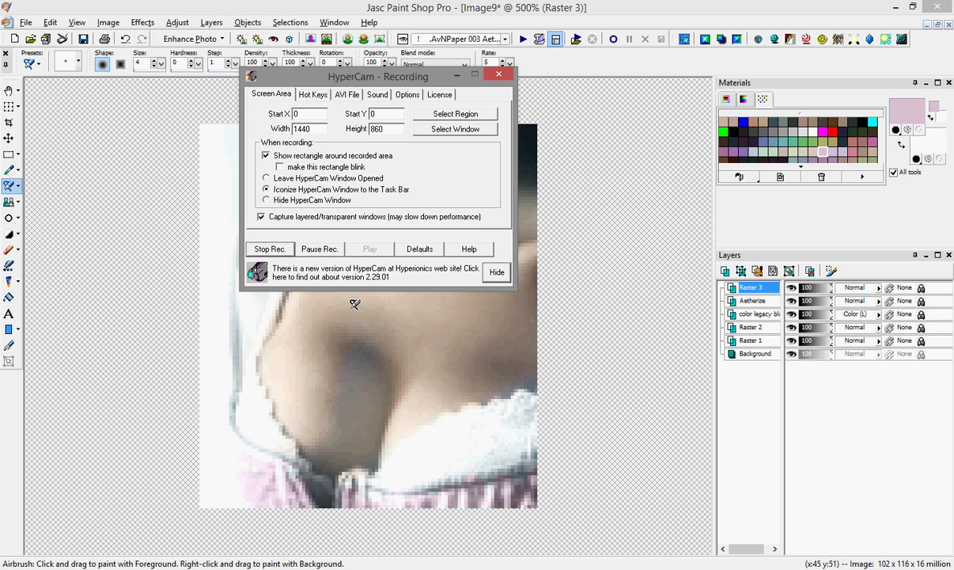
click(316, 249)
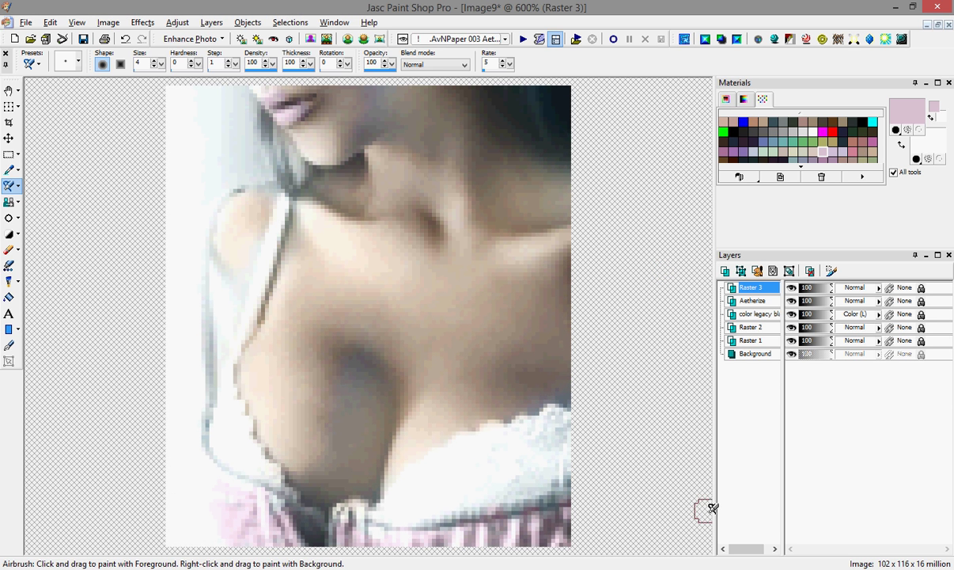
Step: Copy the grey-brown uniiquebg2011-100 texture image and paste it as a new layer at the top of Image9
click(939, 26)
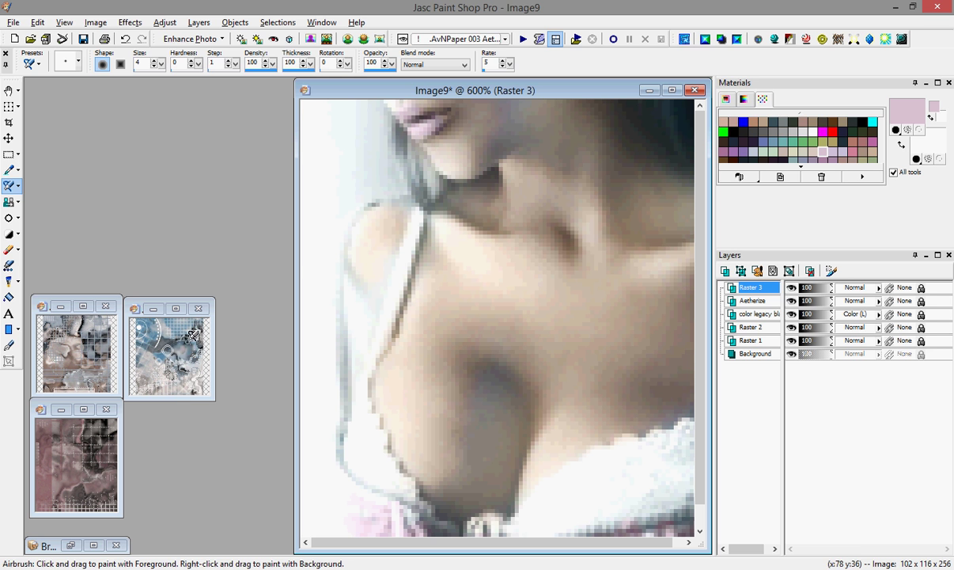
click(117, 379)
click(37, 22)
click(56, 96)
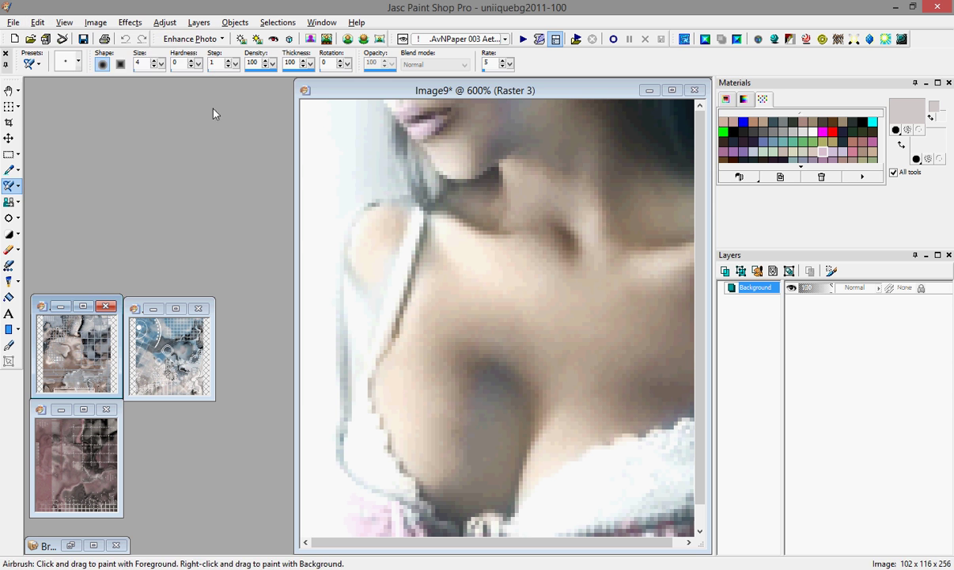
click(334, 91)
click(37, 22)
mouse_move(67, 135)
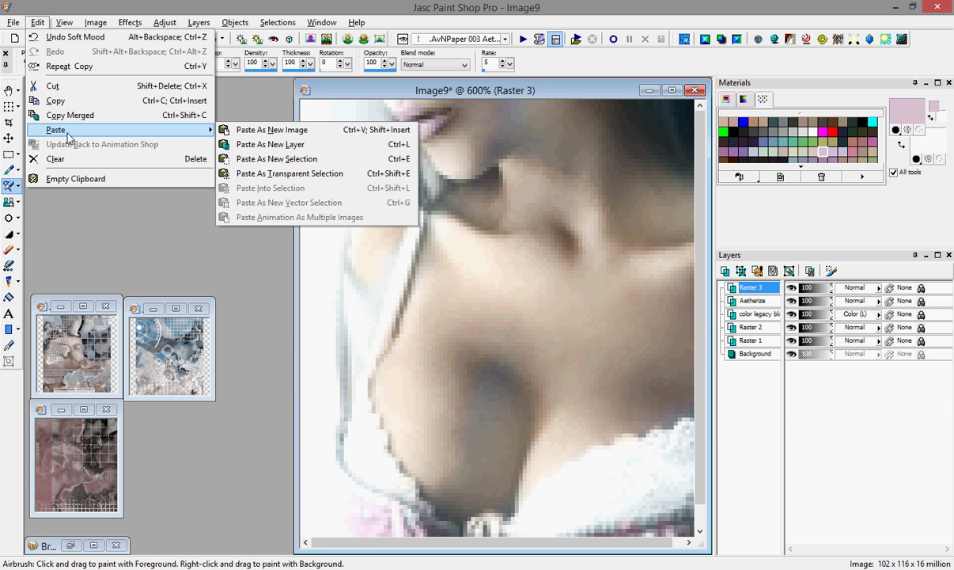
click(269, 144)
double_click(451, 88)
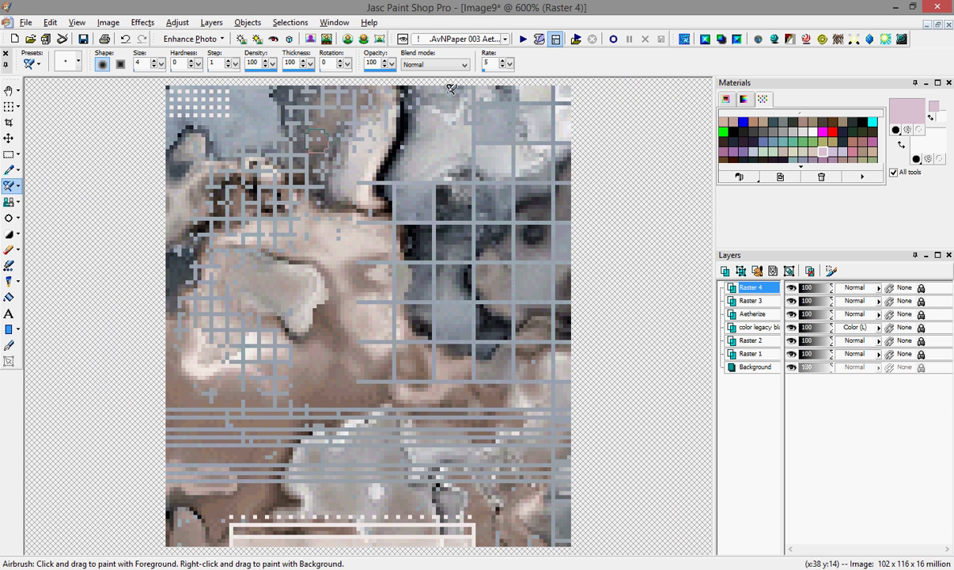
Step: Erase the pasted texture over the face and chest with the Eraser at size 20 and opacity 25
click(9, 249)
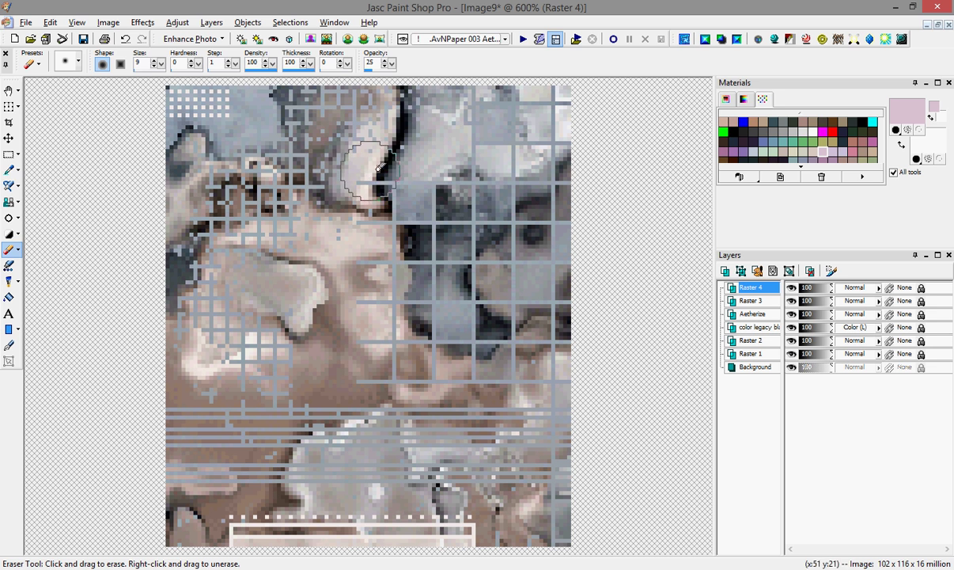
double_click(136, 62)
text(20)
mouse_move(374, 164)
mouse_down()
mouse_move(345, 129)
mouse_move(256, 114)
mouse_move(337, 142)
mouse_move(303, 107)
mouse_move(459, 104)
mouse_move(480, 119)
mouse_move(488, 101)
mouse_move(506, 101)
mouse_move(498, 133)
mouse_move(542, 109)
mouse_move(537, 154)
mouse_move(526, 144)
mouse_move(581, 106)
mouse_move(501, 92)
mouse_move(487, 160)
mouse_move(540, 214)
mouse_move(514, 358)
mouse_move(524, 444)
mouse_move(545, 446)
mouse_move(557, 562)
mouse_move(546, 428)
mouse_move(407, 432)
mouse_move(440, 287)
mouse_move(409, 197)
mouse_move(352, 181)
mouse_move(297, 252)
mouse_move(278, 235)
mouse_move(271, 258)
mouse_move(297, 225)
mouse_move(267, 250)
mouse_move(272, 260)
mouse_move(287, 255)
mouse_move(300, 233)
mouse_move(224, 283)
mouse_move(257, 257)
mouse_move(240, 243)
mouse_move(254, 242)
mouse_move(246, 253)
mouse_move(236, 245)
mouse_move(314, 228)
mouse_move(350, 209)
mouse_move(227, 239)
mouse_move(248, 312)
mouse_move(276, 327)
mouse_move(342, 400)
mouse_move(387, 538)
mouse_move(348, 269)
mouse_move(345, 526)
mouse_move(386, 526)
mouse_move(373, 498)
mouse_move(384, 483)
mouse_move(361, 383)
mouse_move(348, 514)
mouse_move(373, 497)
mouse_move(363, 379)
mouse_move(411, 342)
mouse_move(316, 416)
mouse_move(269, 403)
mouse_move(286, 315)
mouse_up()
Step: Enlarge the eraser to size 40 and erase more of the texture over the skin, strap and lace, keeping it along the background edge
click(143, 63)
scroll(143, 62, up, 20)
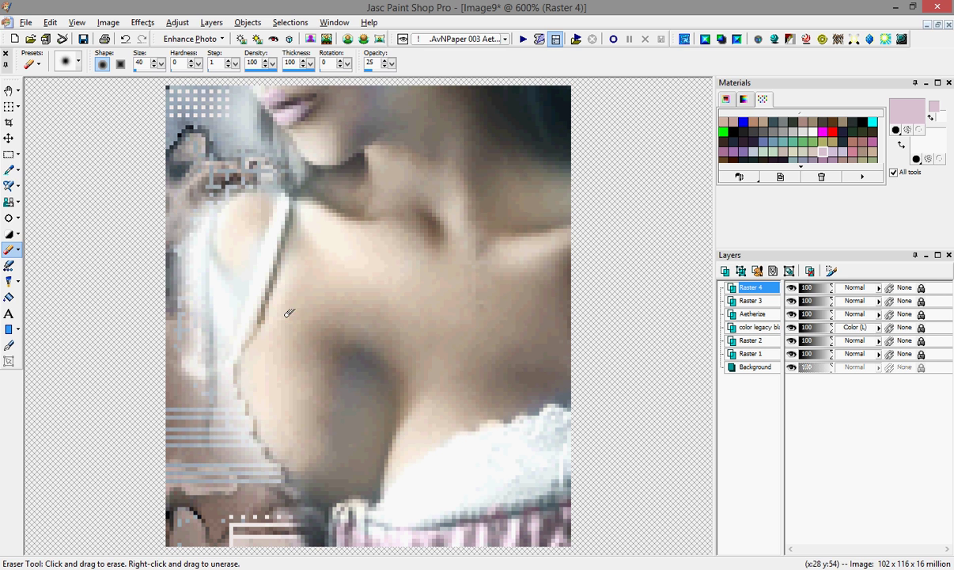
click(247, 239)
click(349, 154)
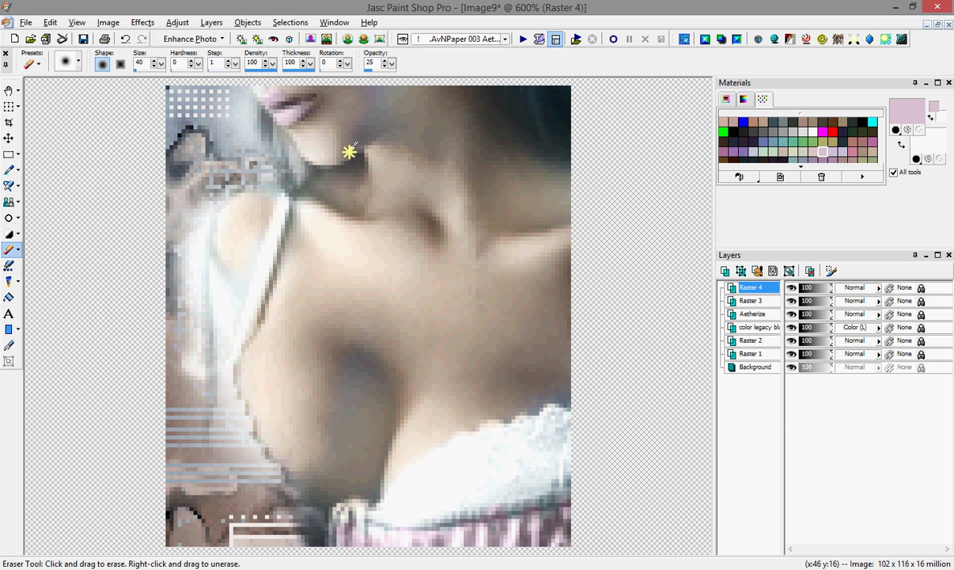
click(407, 459)
drag(407, 459, 514, 489)
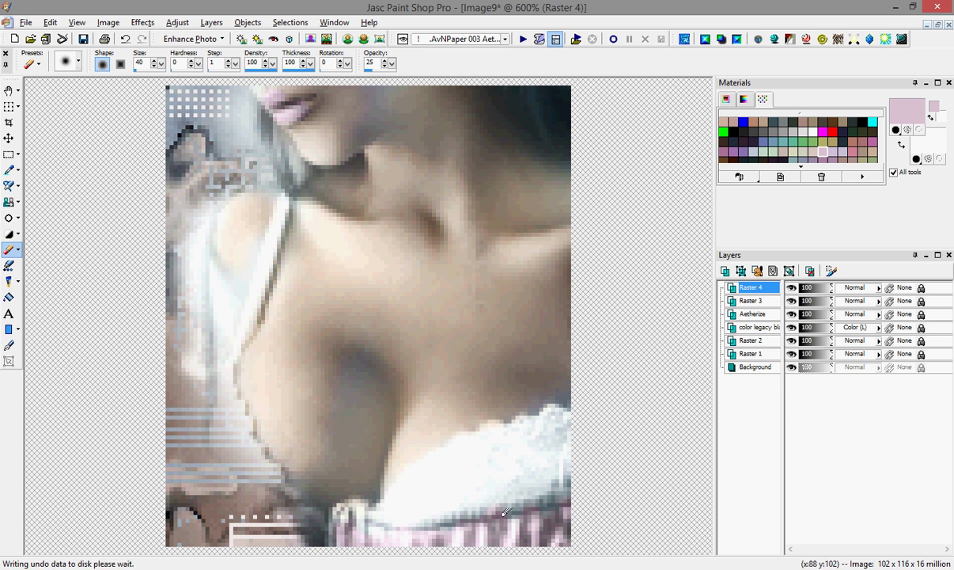
click(514, 179)
click(295, 271)
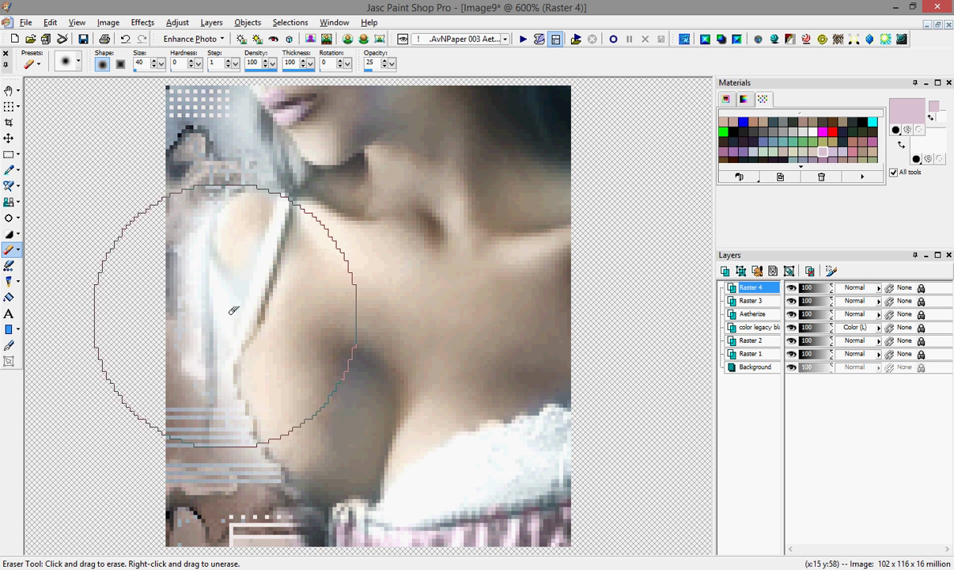
click(210, 336)
mouse_move(323, 478)
mouse_down()
mouse_move(299, 459)
mouse_move(324, 446)
mouse_move(318, 434)
mouse_move(344, 477)
mouse_up()
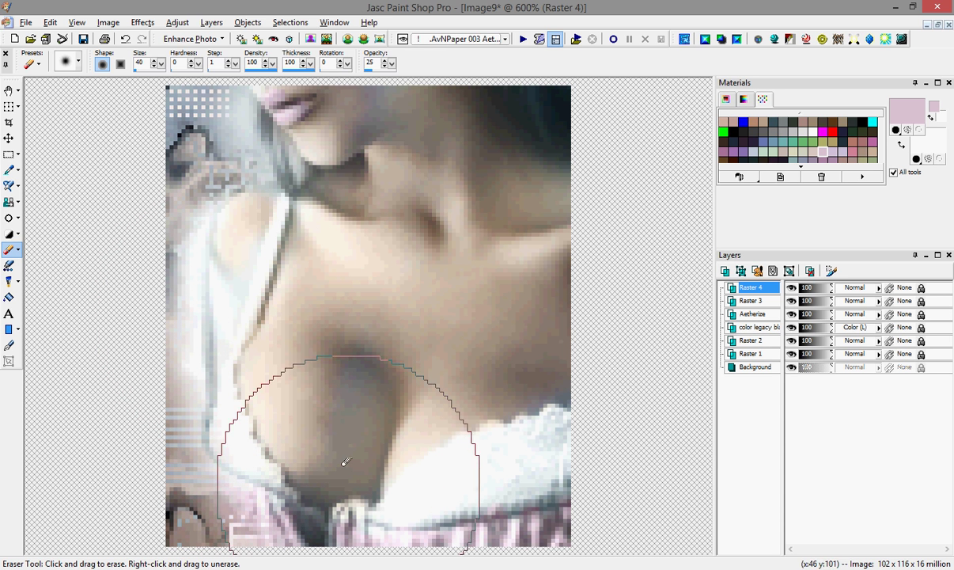
click(300, 288)
click(372, 130)
mouse_move(539, 157)
mouse_down()
mouse_move(474, 143)
mouse_move(468, 396)
mouse_up()
Step: Copy the merged image and paste it as a new layer above the erased texture layer
scroll(597, 432, down, 4)
scroll(618, 493, down, 2)
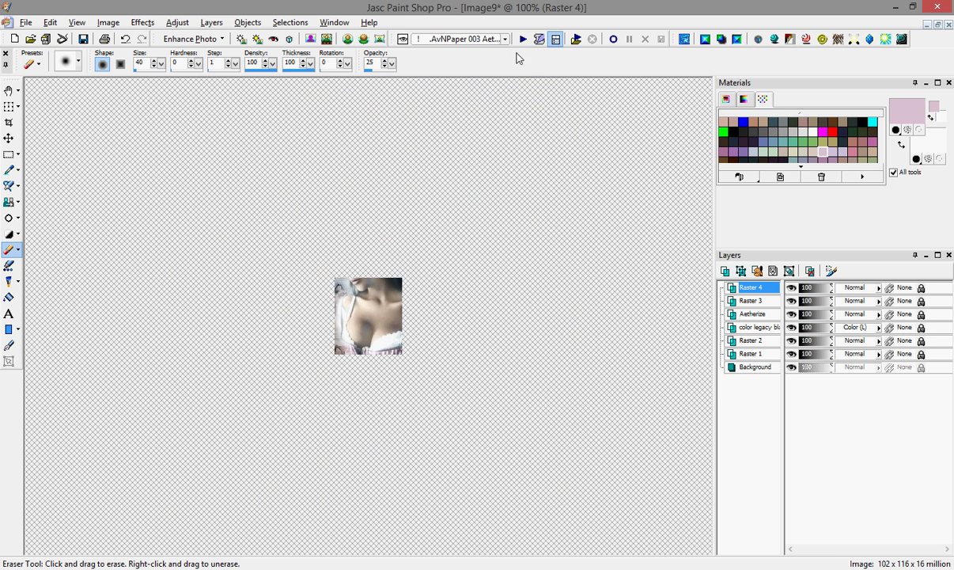
scroll(505, 259, up, 3)
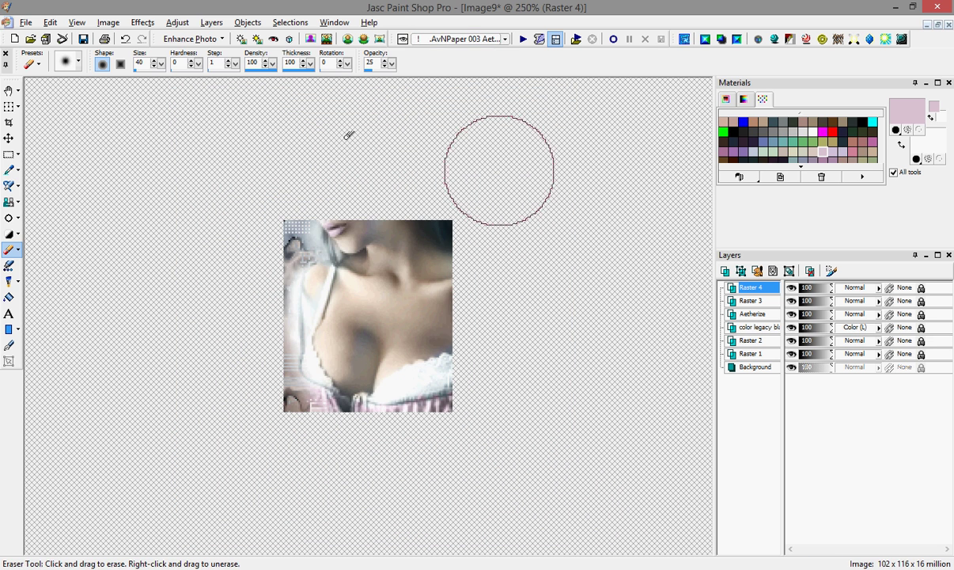
click(50, 22)
click(71, 115)
click(50, 22)
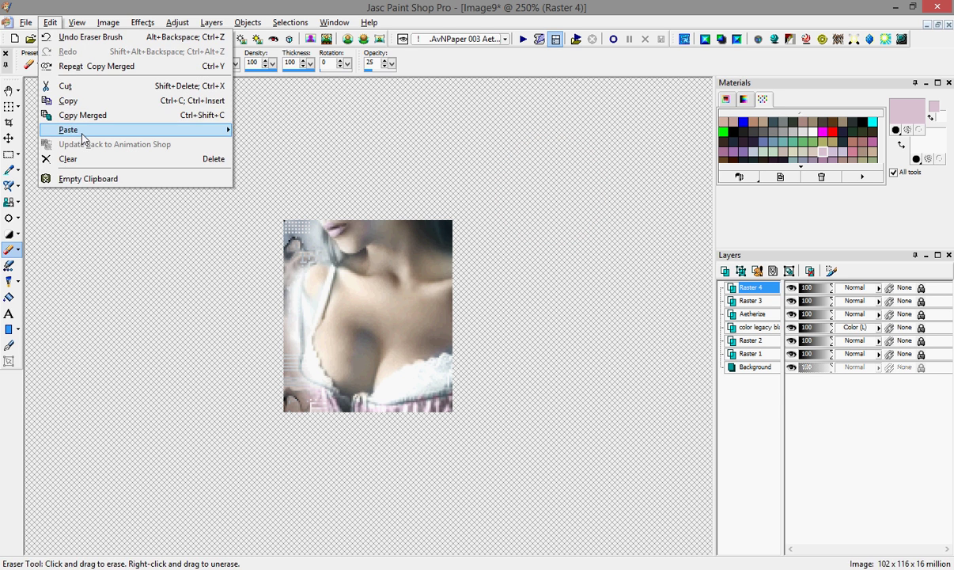
mouse_move(82, 138)
click(253, 142)
Step: Apply Automatic Contrast Enhancement with Neutral bias, Normal strength and Natural appearance to the new layer, and lower its opacity to 28
click(142, 22)
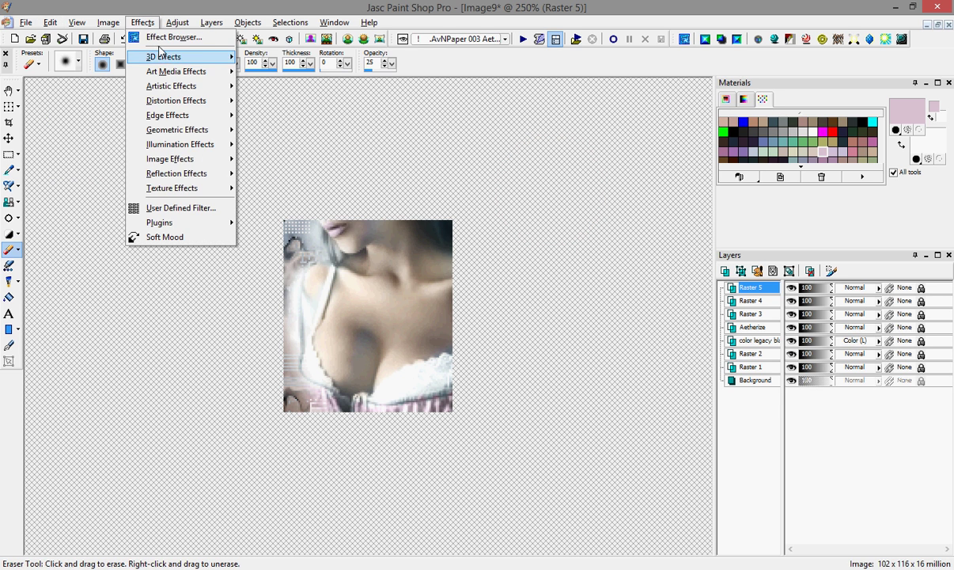
mouse_move(175, 22)
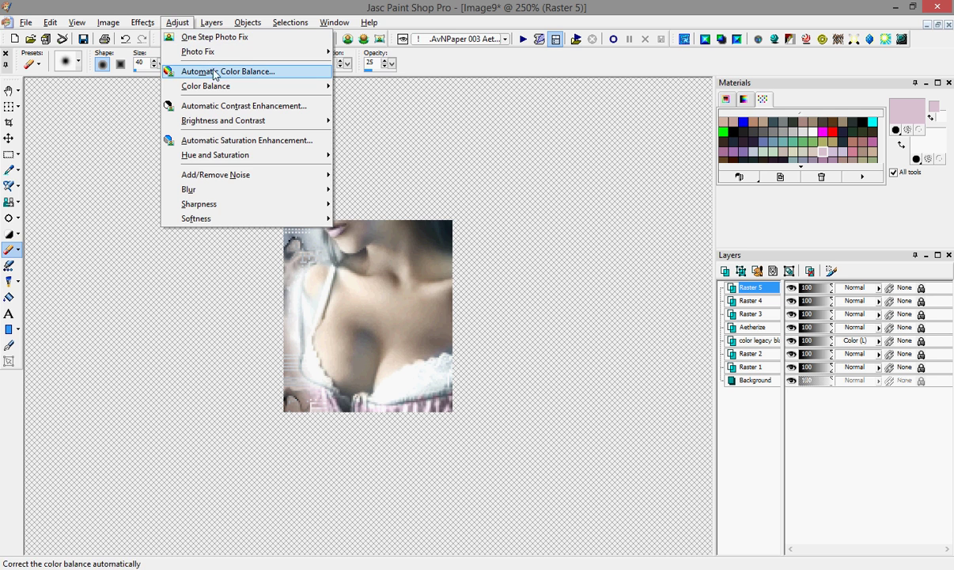
click(240, 107)
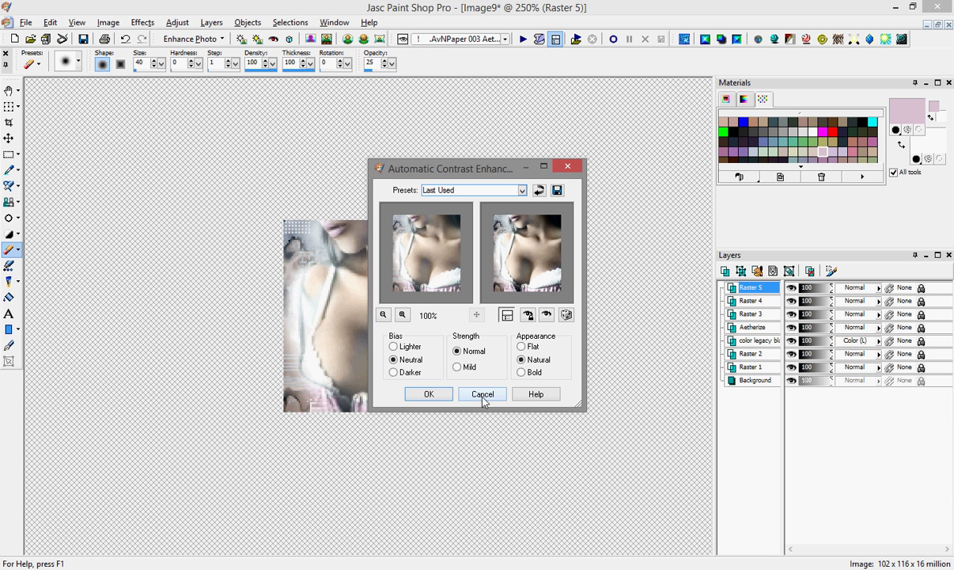
click(428, 394)
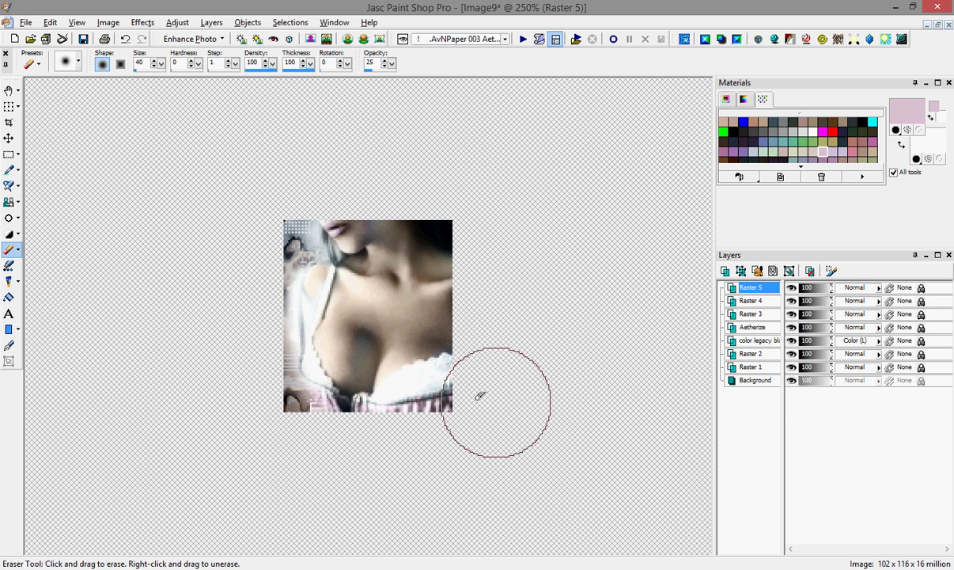
click(819, 288)
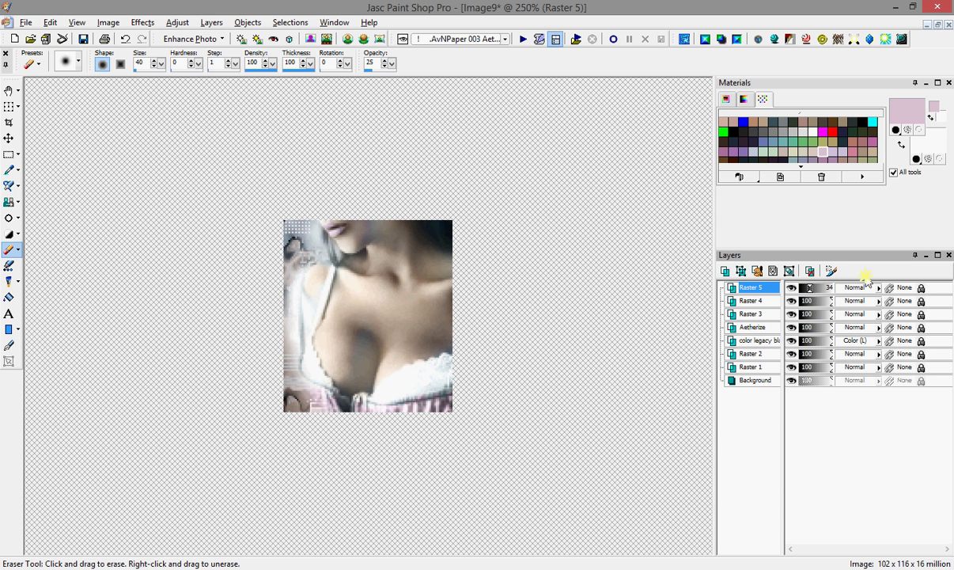
click(807, 290)
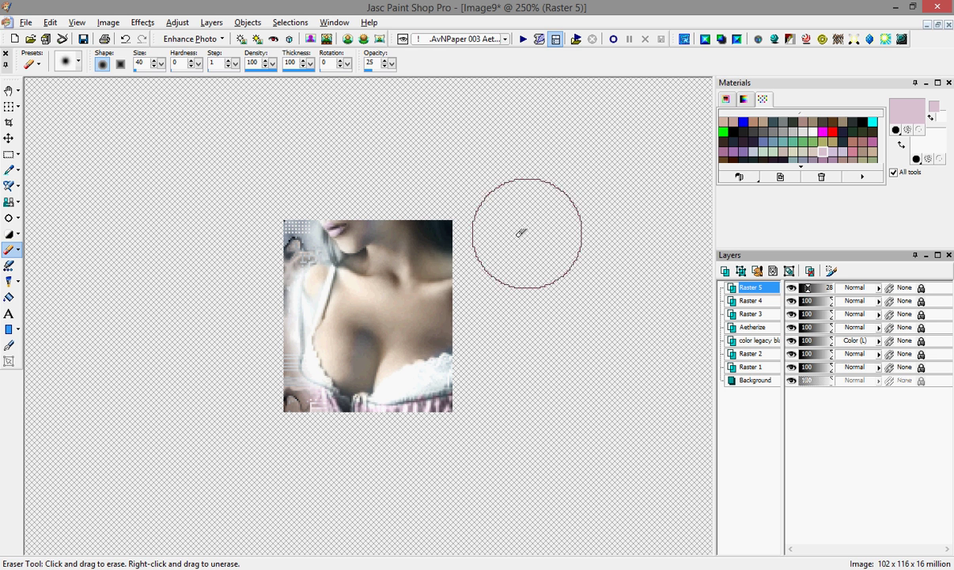
Step: Run the AvNPaper 005 Hardlight script and accept Softener with Radius 20, Opacity 60 and Hard Light overlay
click(493, 44)
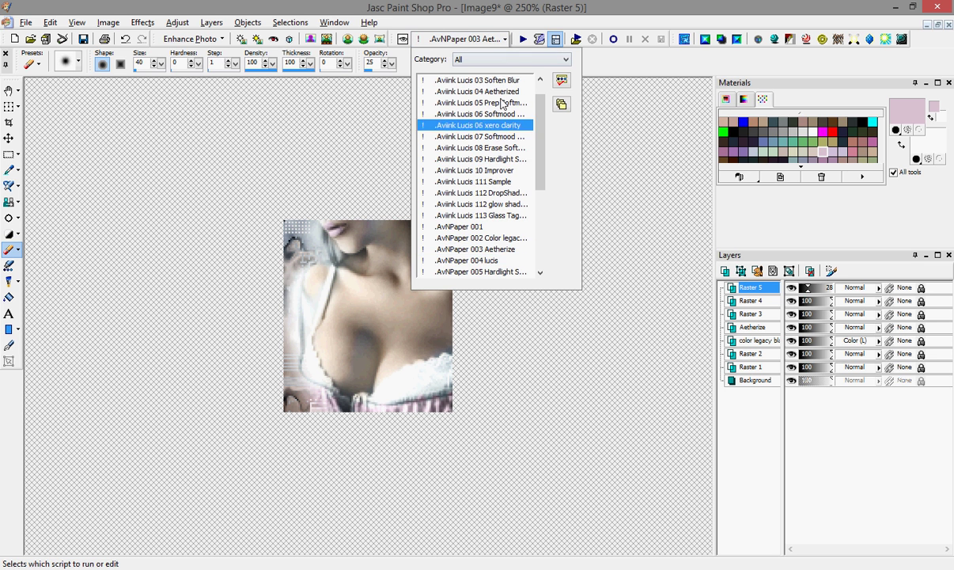
click(481, 260)
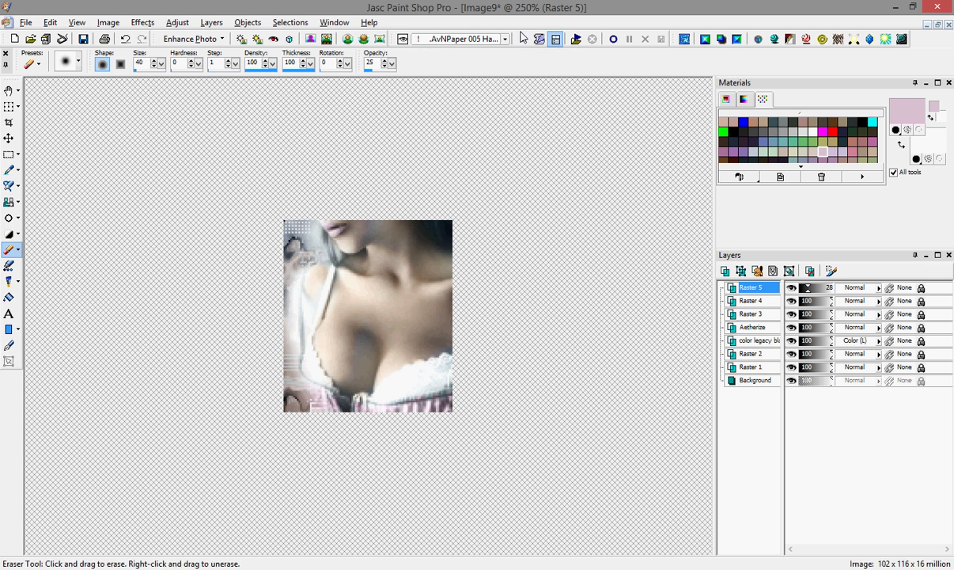
click(523, 39)
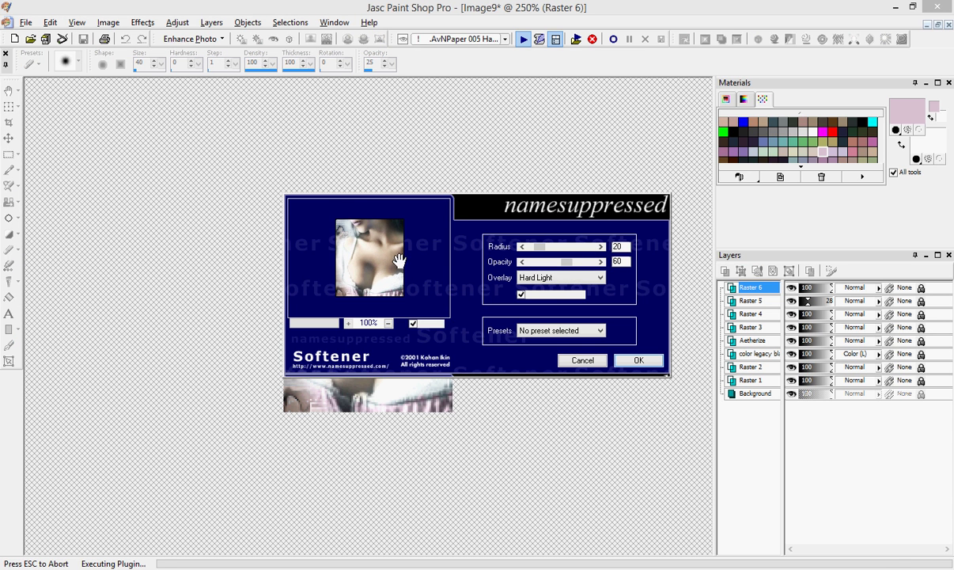
click(635, 363)
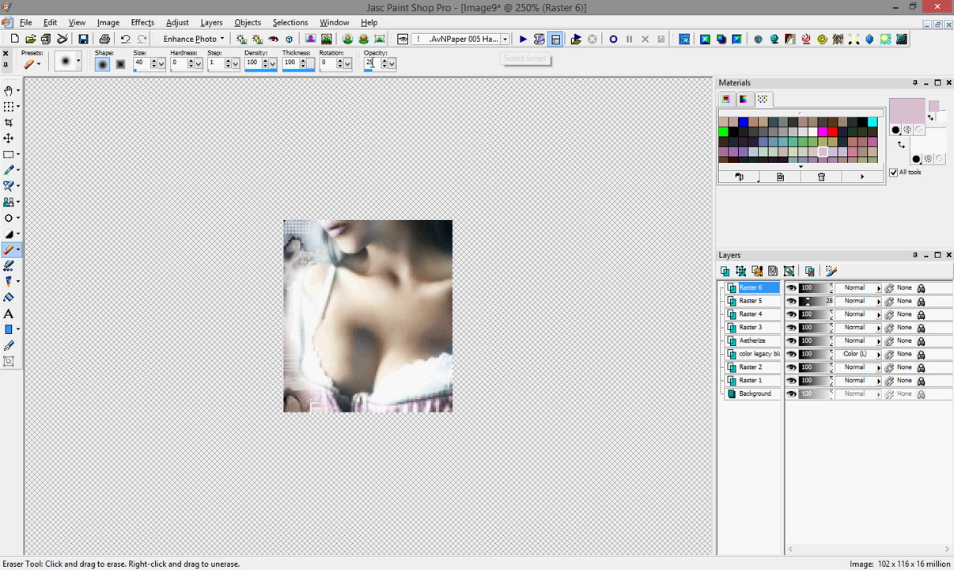
Step: Start saving a copy of the image, choosing CompuServe Graphics Interchange (*.gif) as the file type
click(25, 22)
click(51, 131)
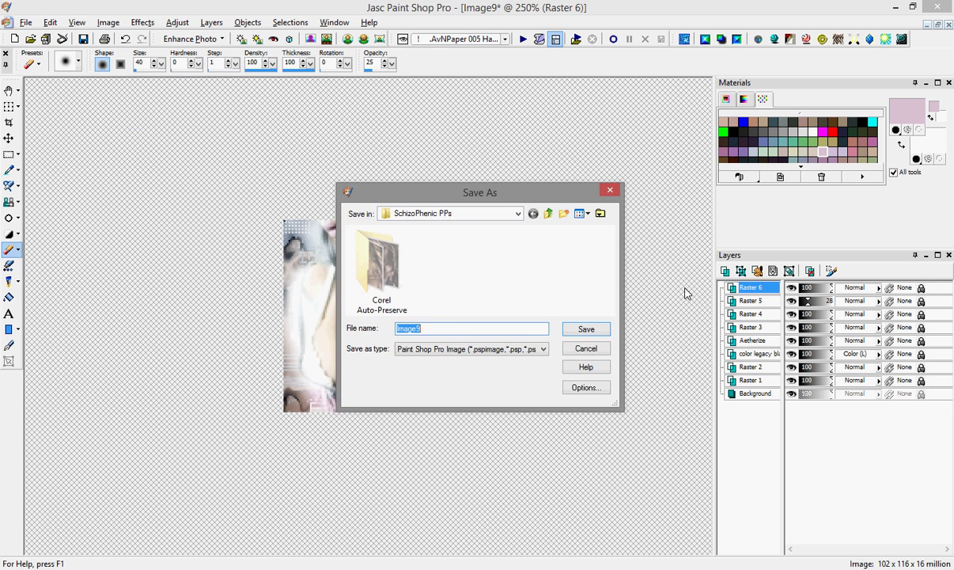
click(489, 348)
scroll(513, 237, up, 5)
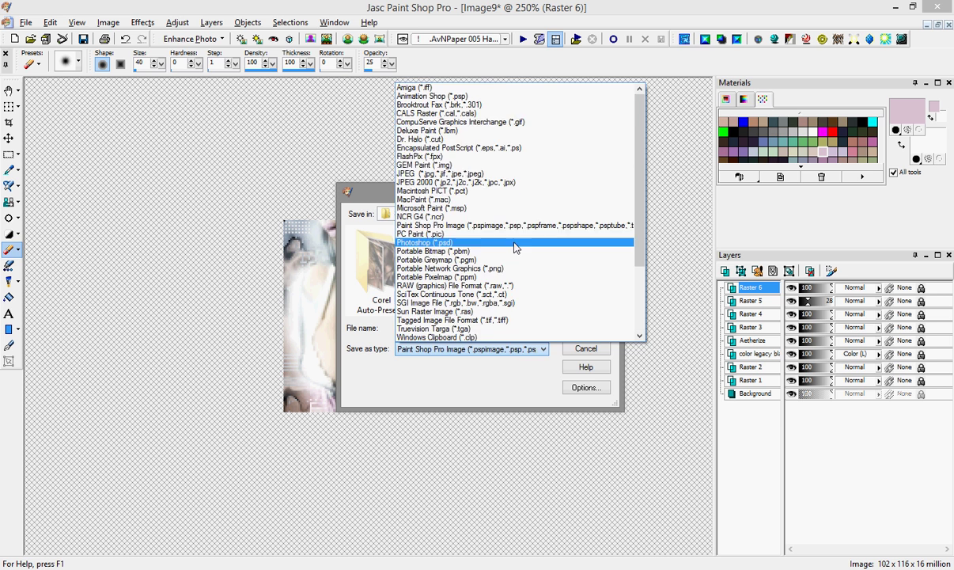
click(522, 123)
drag(610, 244, 611, 303)
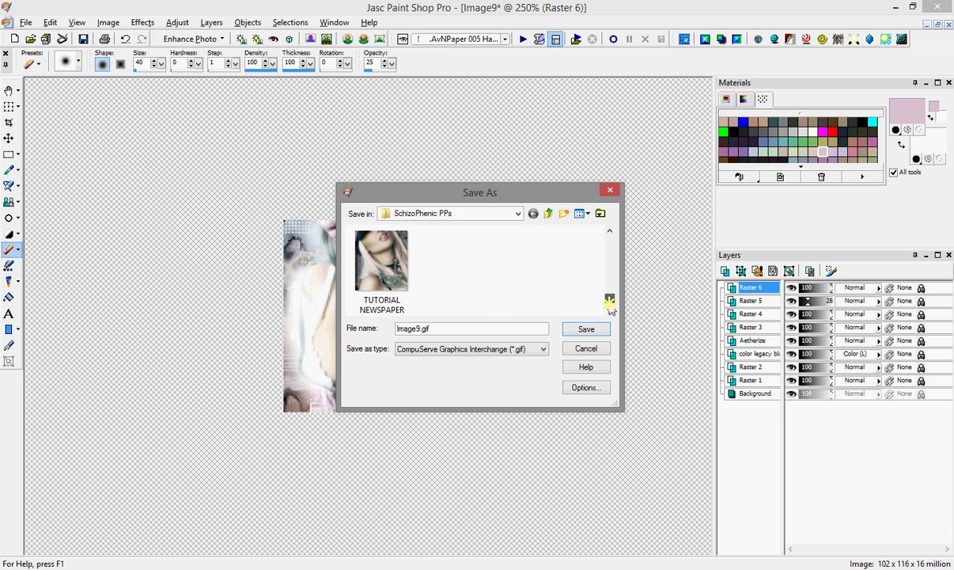
scroll(538, 305, up, 1)
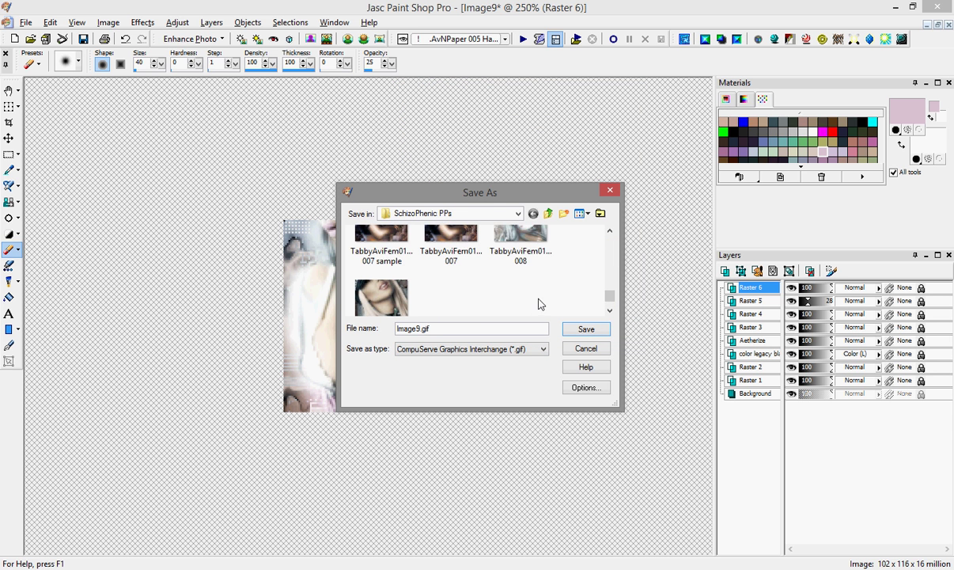
click(523, 251)
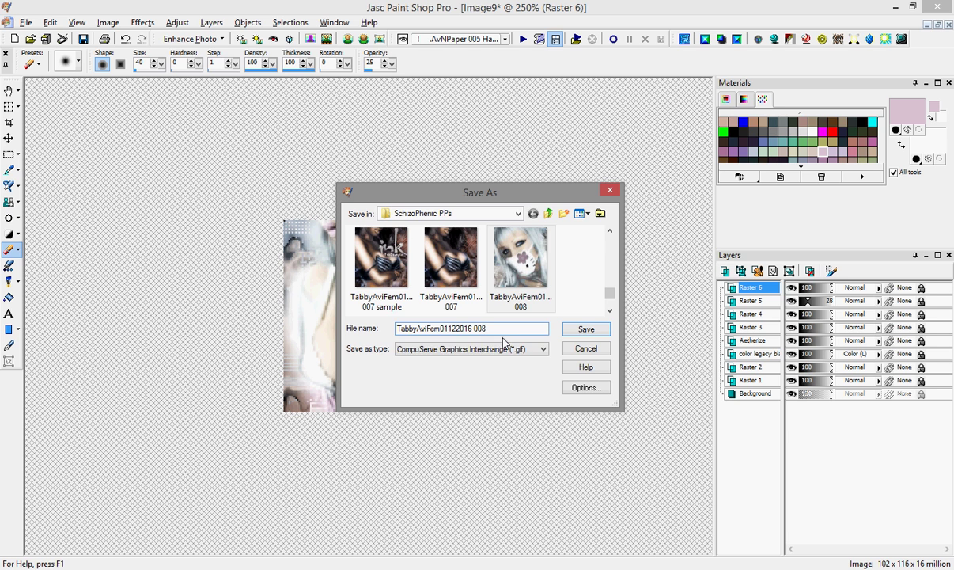
key(BackSpace)
text(9)
click(585, 328)
click(540, 322)
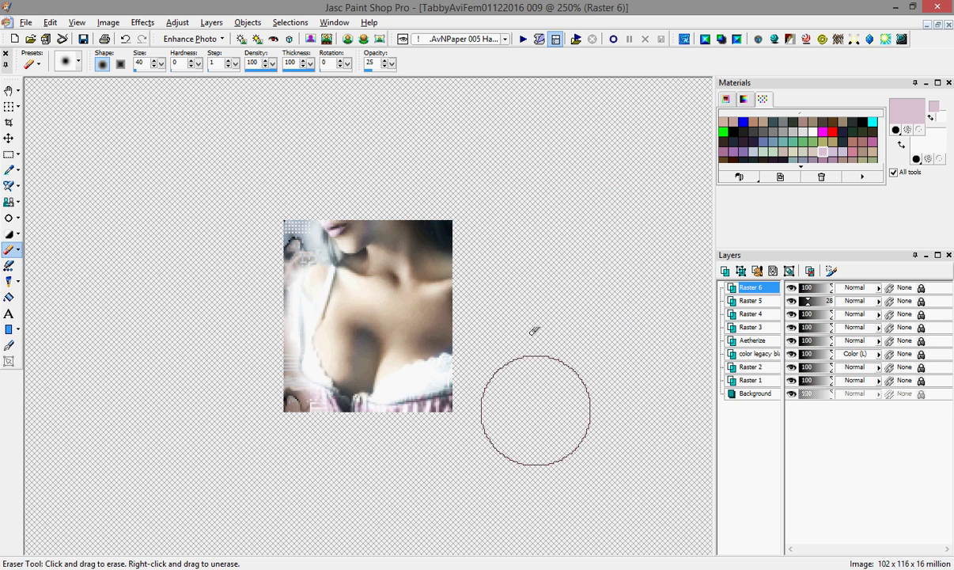
Step: Switch to the Aviink gallery site in Chrome and open the Avi Freebies category
click(472, 569)
scroll(246, 181, up, 3)
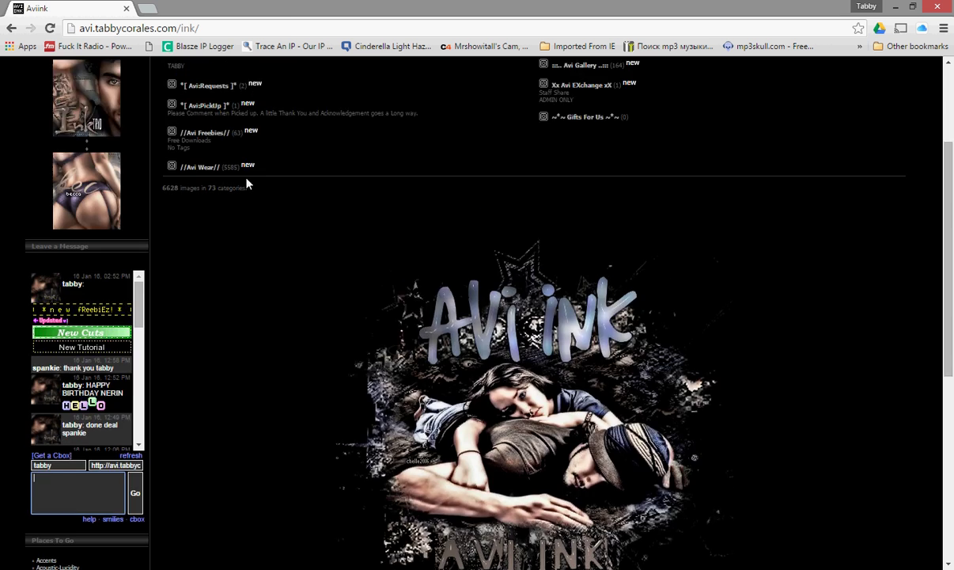
click(217, 297)
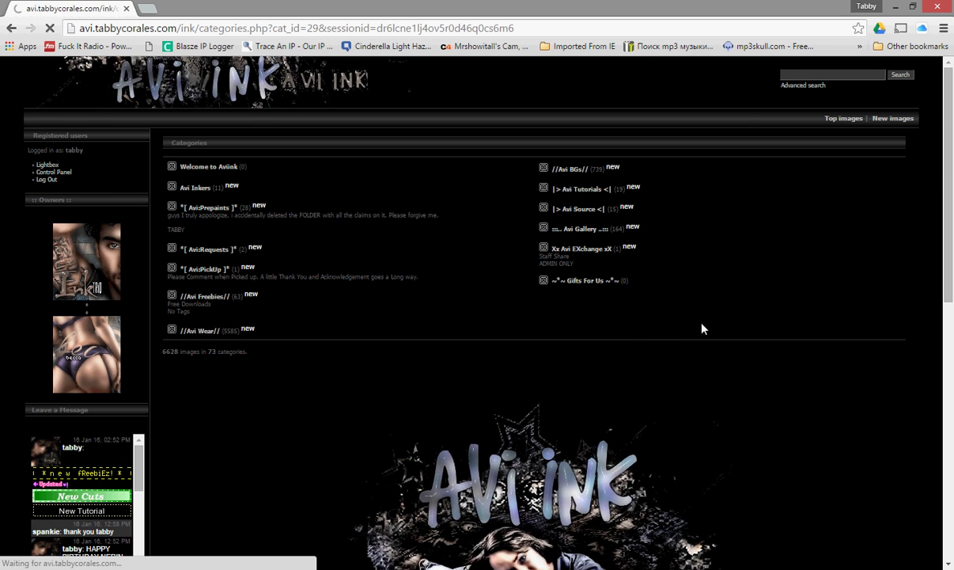